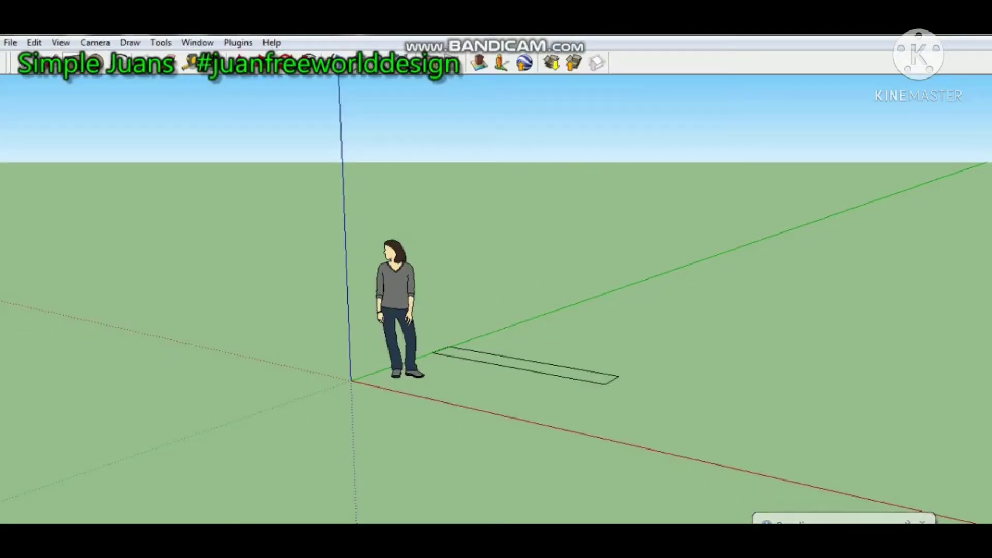
# - Draw a ground rectangle with one side along the green axis and extrude it upward into a box taller than the figure
pyautogui.click(972, 311)
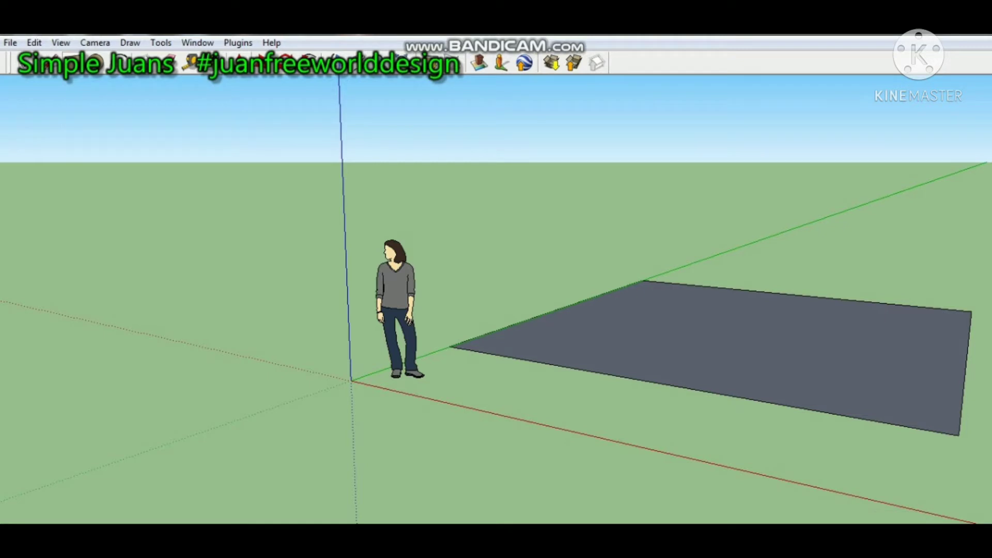
pyautogui.click(716, 352)
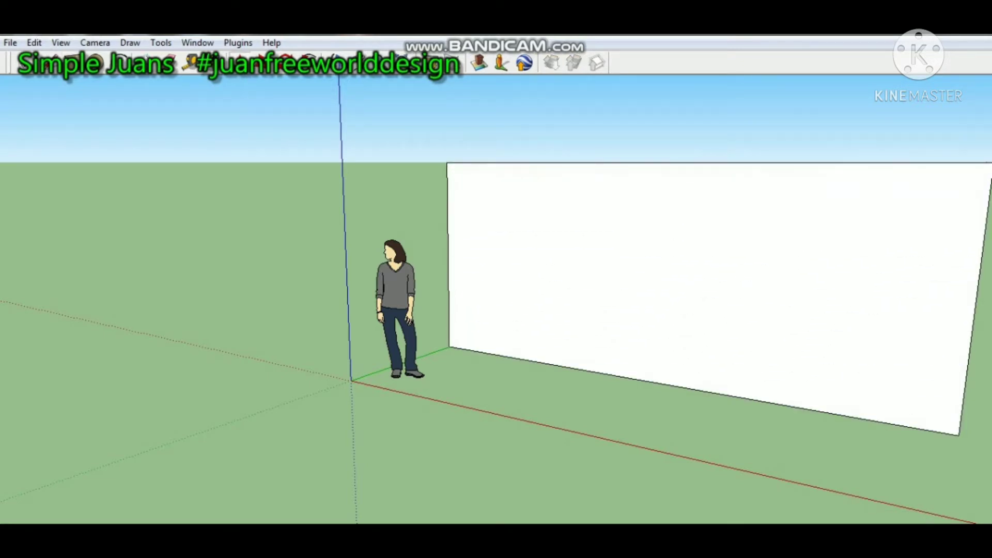
pyautogui.click(724, 164)
# - Place guides through the middle of the box's front face and top, and split the top face along its centreline
pyautogui.click(356, 62)
pyautogui.moveTo(594, 248); pyautogui.dragTo(450, 258)
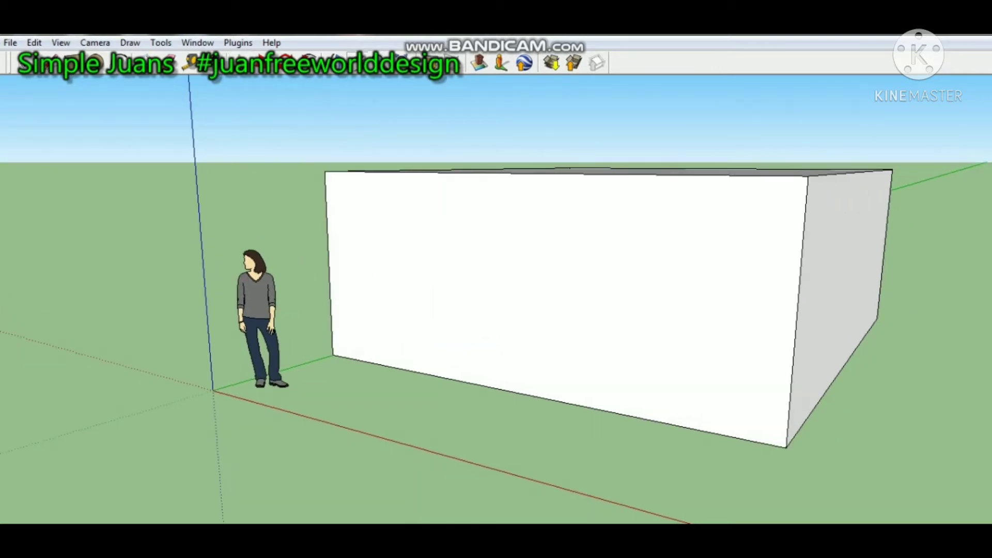
pyautogui.scroll(-3, 423, 232)
pyautogui.scroll(-1, 569, 213)
pyautogui.scroll(1, 568, 213)
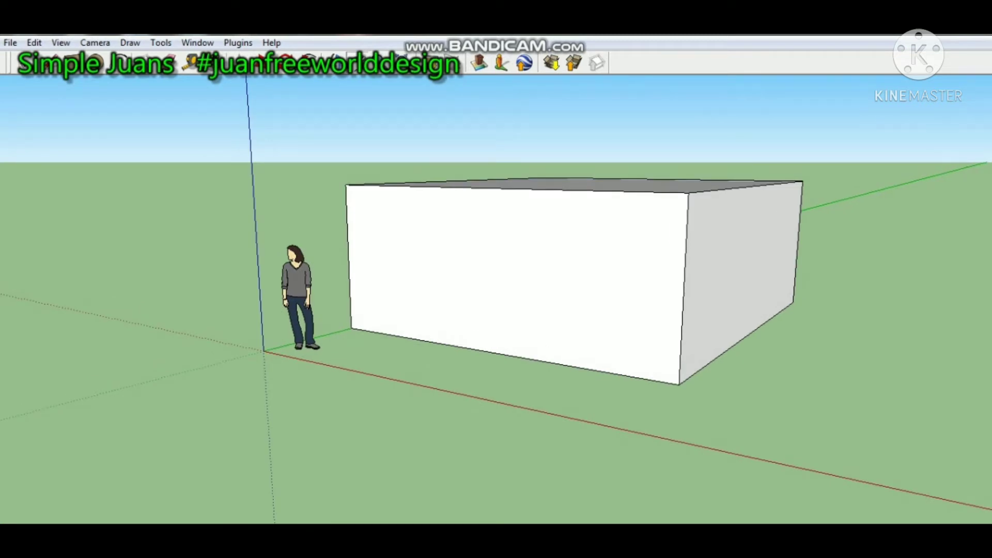
pyautogui.moveTo(509, 248); pyautogui.dragTo(502, 312, button='middle')
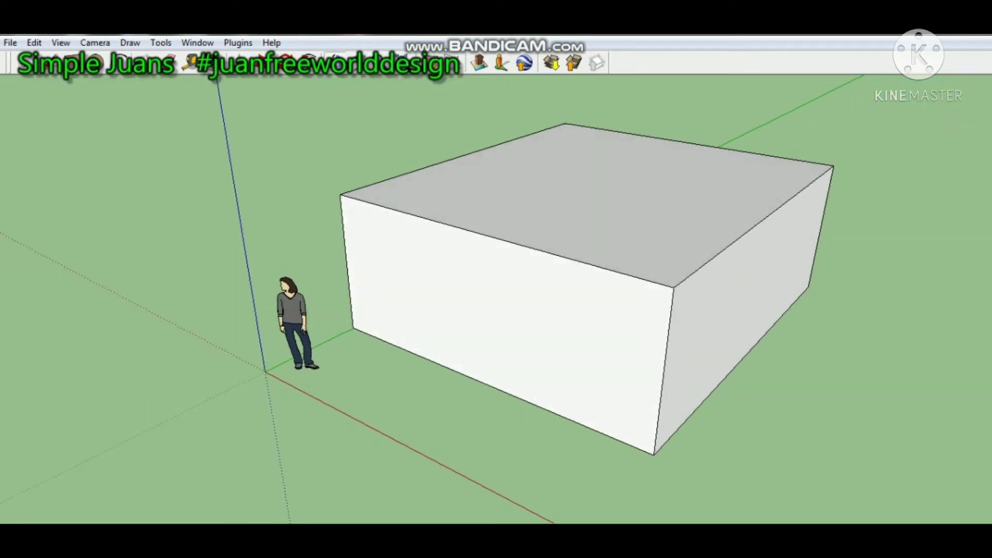
pyautogui.press('t')
pyautogui.click(413, 171)
pyautogui.click(488, 231)
pyautogui.click(342, 222)
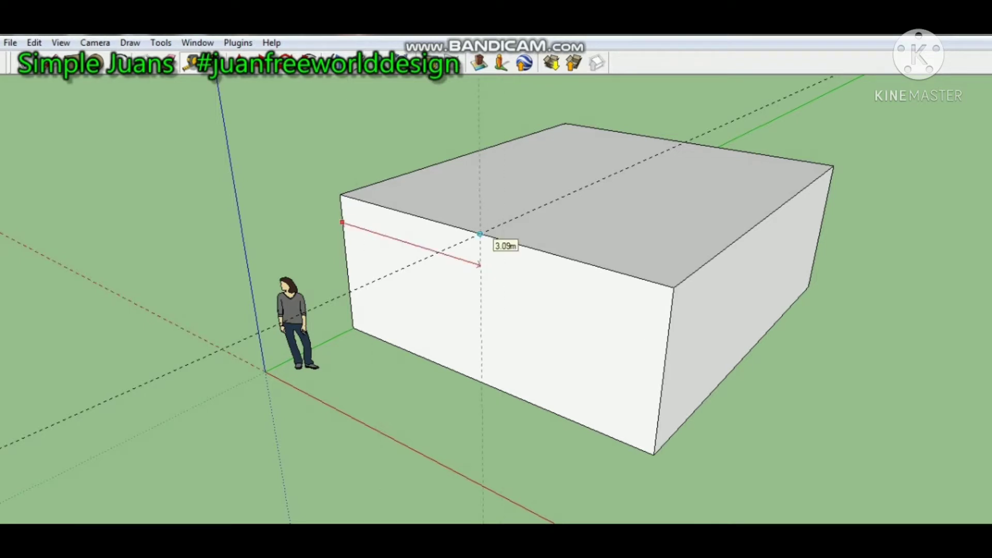
pyautogui.click(480, 234)
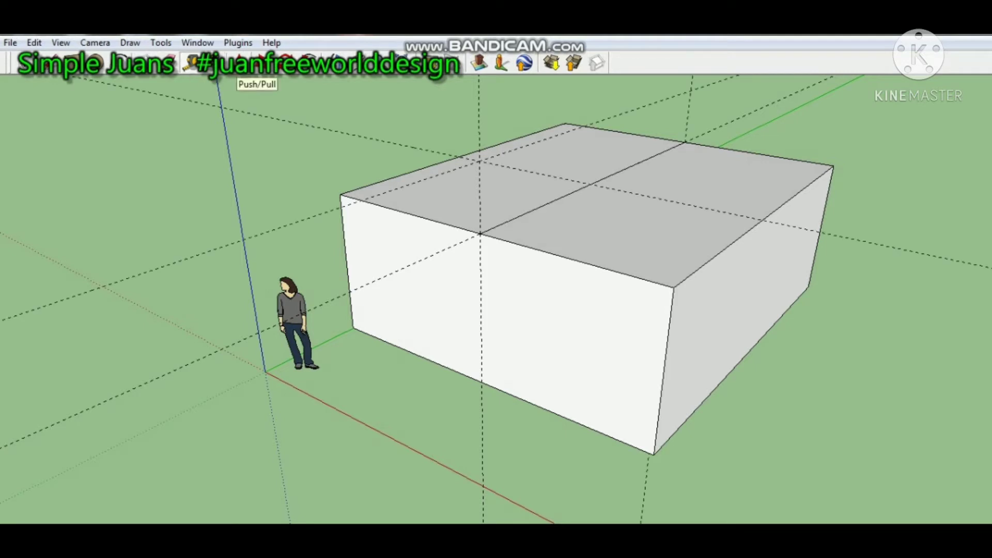
# - Push/Pull the half of the box's top nearest the figure up to the guide intersection above the centreline
pyautogui.click(240, 62)
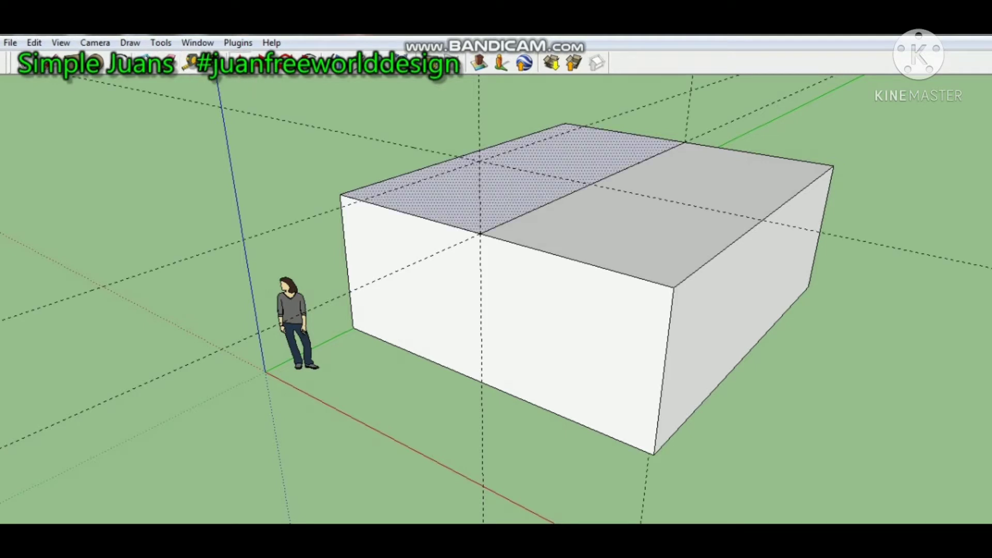
pyautogui.click(512, 179)
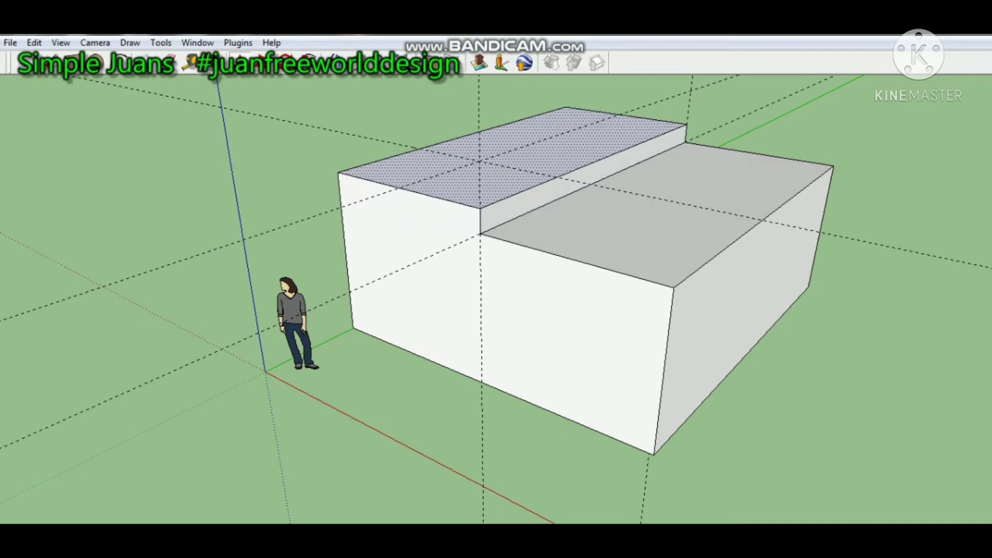
pyautogui.moveTo(480, 215); pyautogui.dragTo(480, 162)
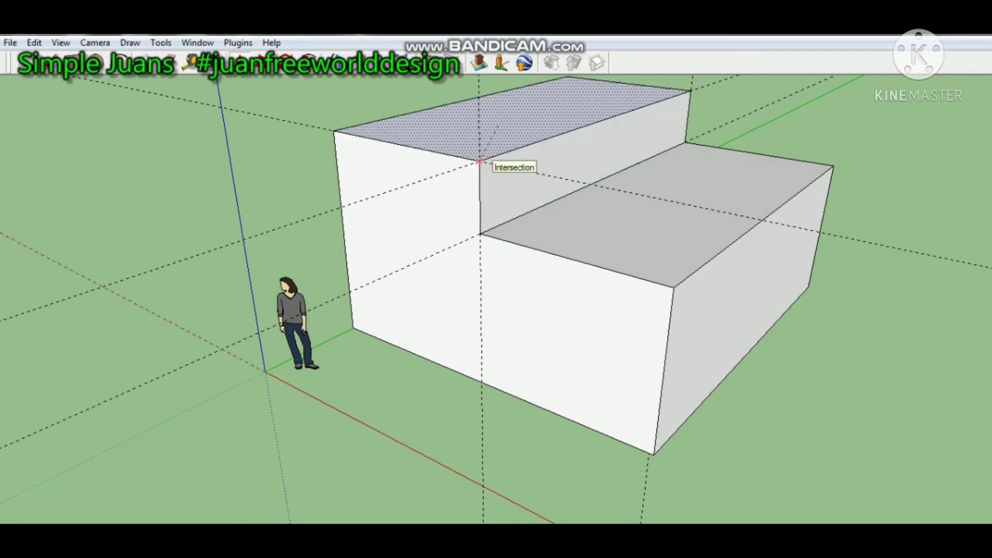
pyautogui.click(479, 161)
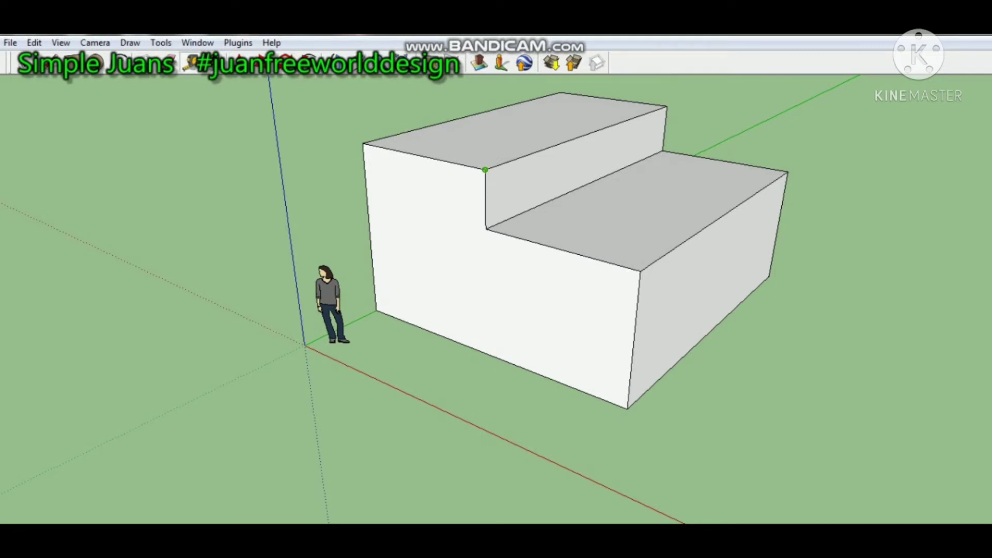
# - Place sloping guides along the roof pitch through the raised step's corners and the lower block's outer corners, front and back
pyautogui.click(485, 169)
pyautogui.click(514, 188)
pyautogui.click(667, 106)
pyautogui.scroll(-2, 667, 292)
pyautogui.moveTo(668, 293); pyautogui.dragTo(831, 233, button='middle')
pyautogui.moveTo(512, 196); pyautogui.dragTo(516, 295, button='middle')
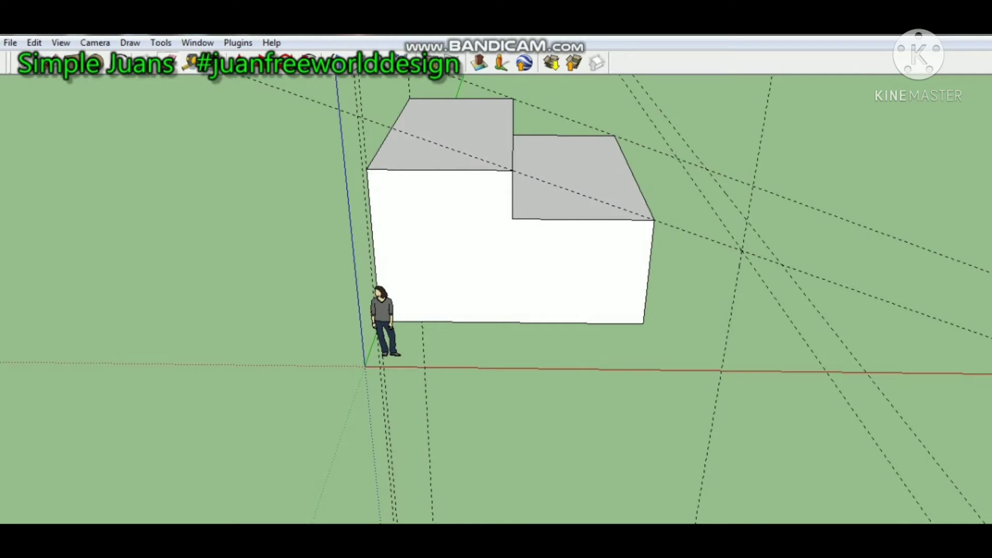
# - Draw the sloping roof outline with the Line tool between the guide intersections beyond both sides of the block
pyautogui.scroll(-1, 477, 283)
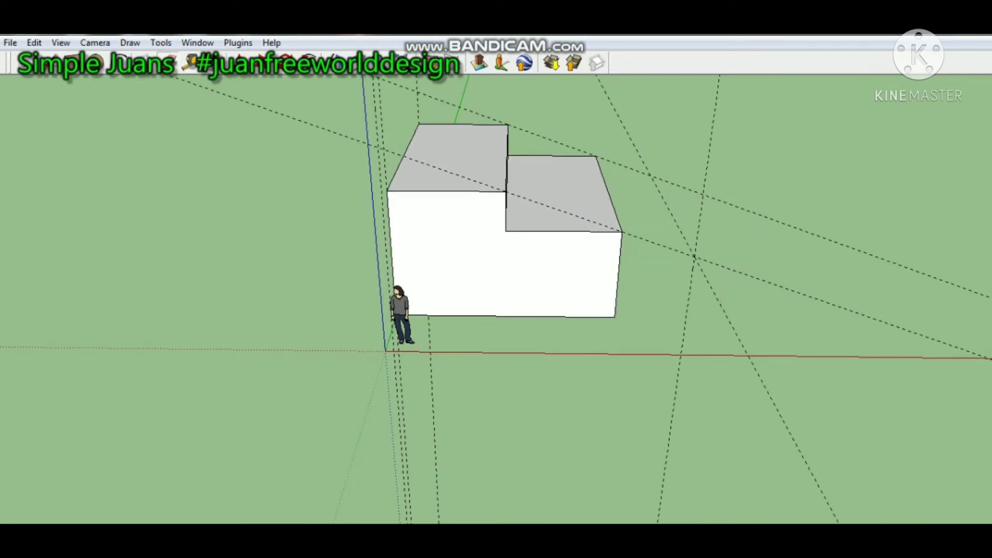
pyautogui.press('l')
pyautogui.click(417, 92)
pyautogui.click(383, 150)
pyautogui.click(695, 256)
pyautogui.click(650, 176)
pyautogui.click(417, 92)
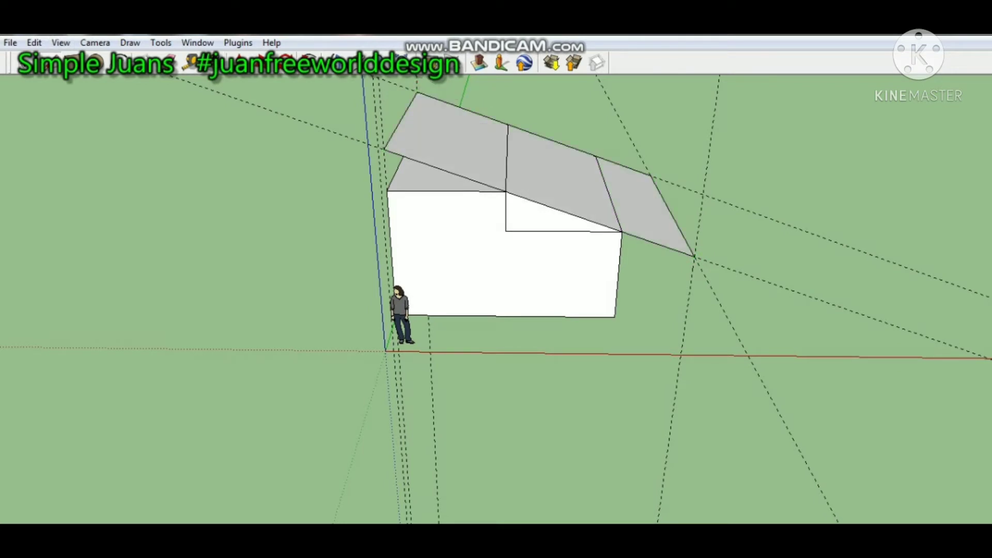
# - Thicken the upper, middle and lower sloping roof panels separately with Push/Pull
pyautogui.moveTo(548, 290); pyautogui.dragTo(481, 268, button='middle')
pyautogui.moveTo(227, 176); pyautogui.dragTo(227, 212, button='middle')
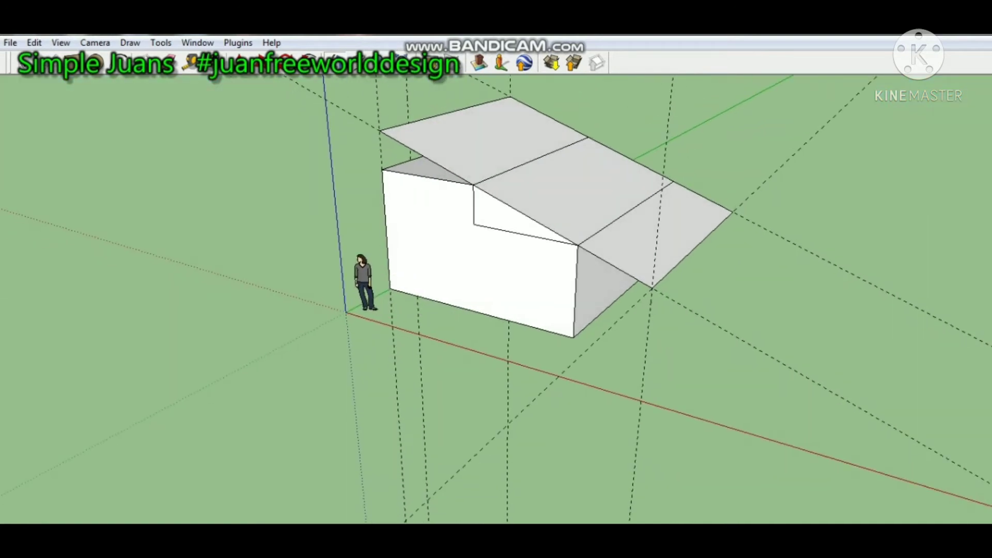
pyautogui.press('p')
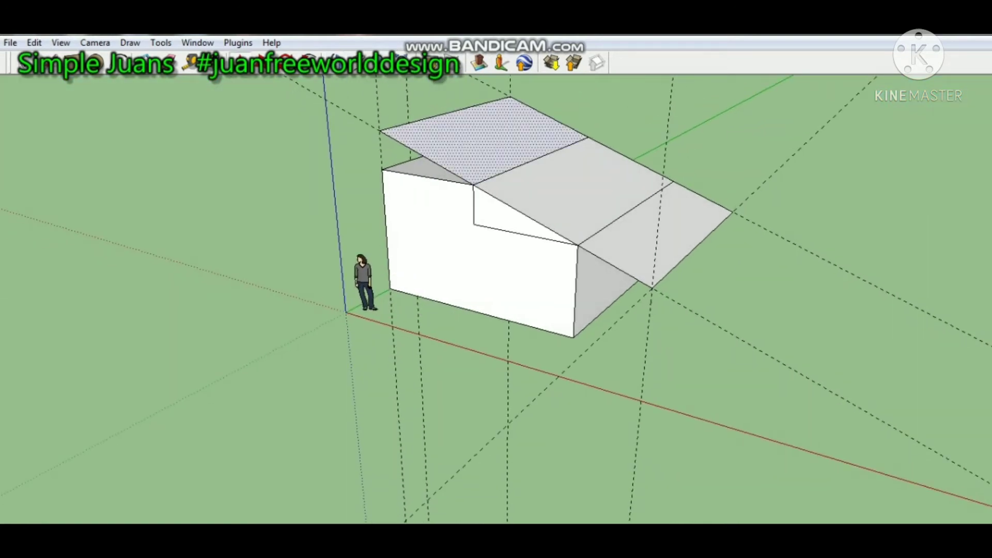
pyautogui.press('p')
pyautogui.click(484, 139)
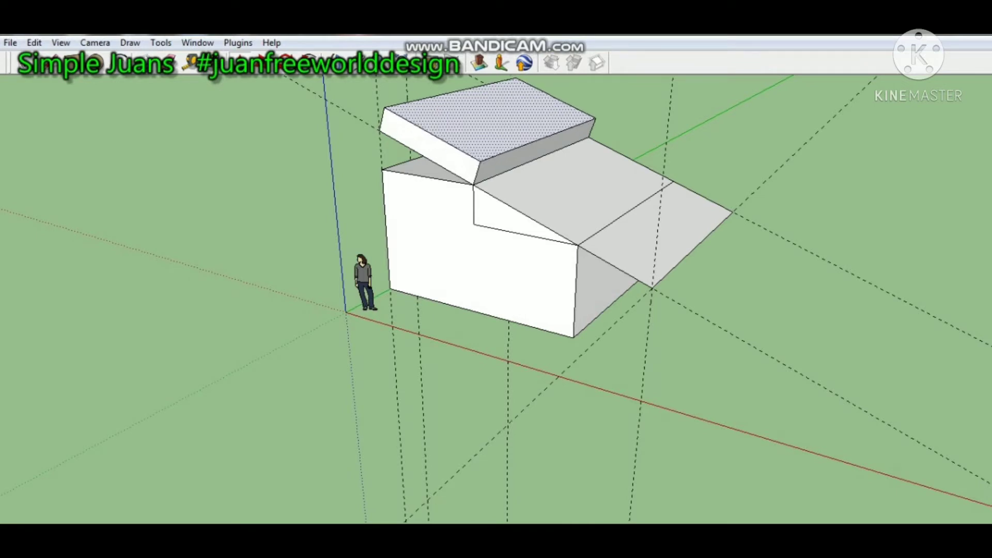
pyautogui.click(488, 132)
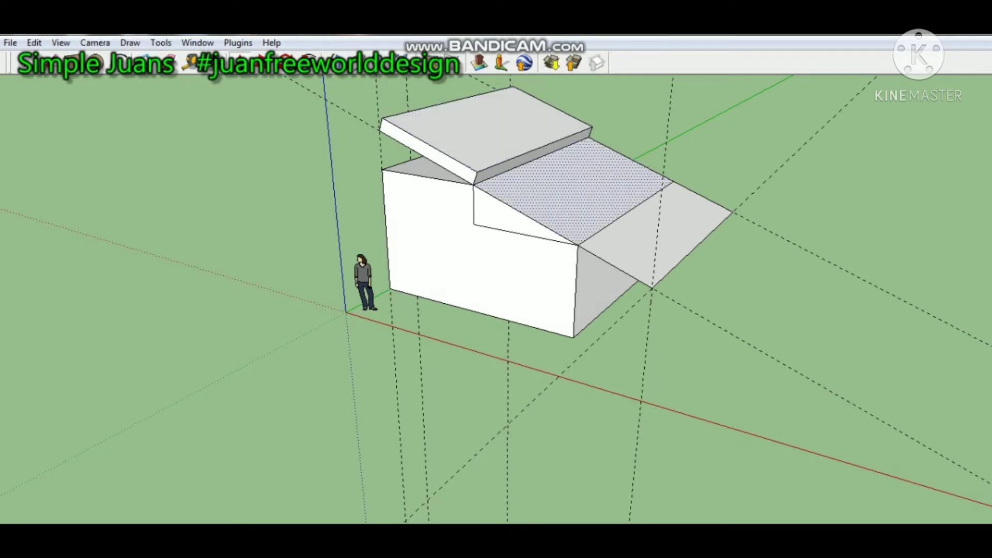
pyautogui.click(584, 191)
pyautogui.click(596, 165)
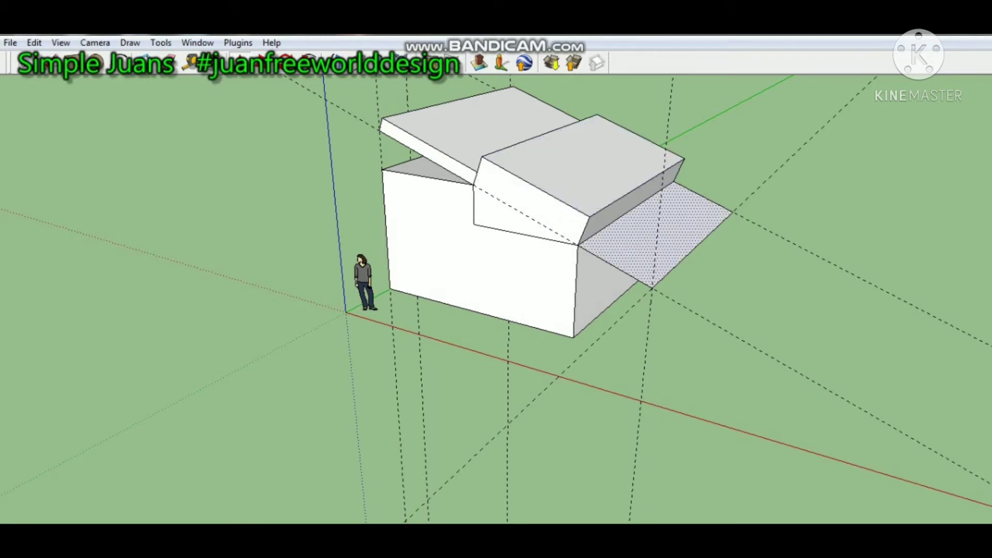
pyautogui.click(654, 233)
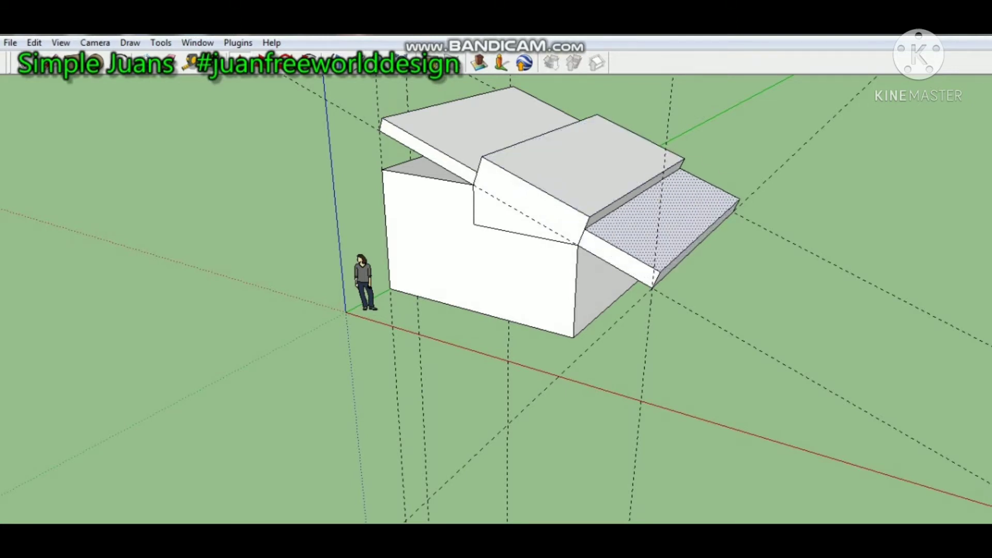
pyautogui.click(476, 172)
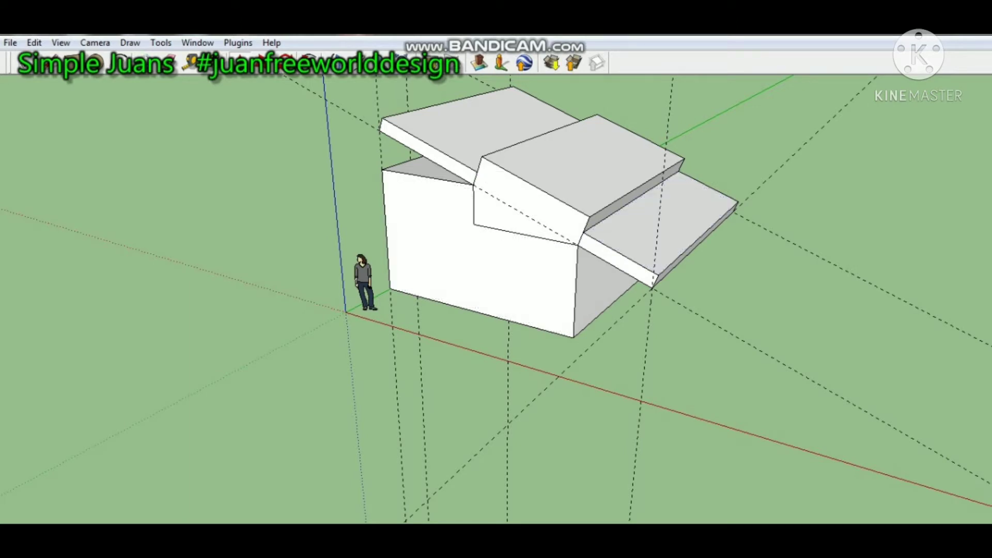
# - Clear the guides and delete the upper and middle roof panels above the stepped block
pyautogui.click(191, 63)
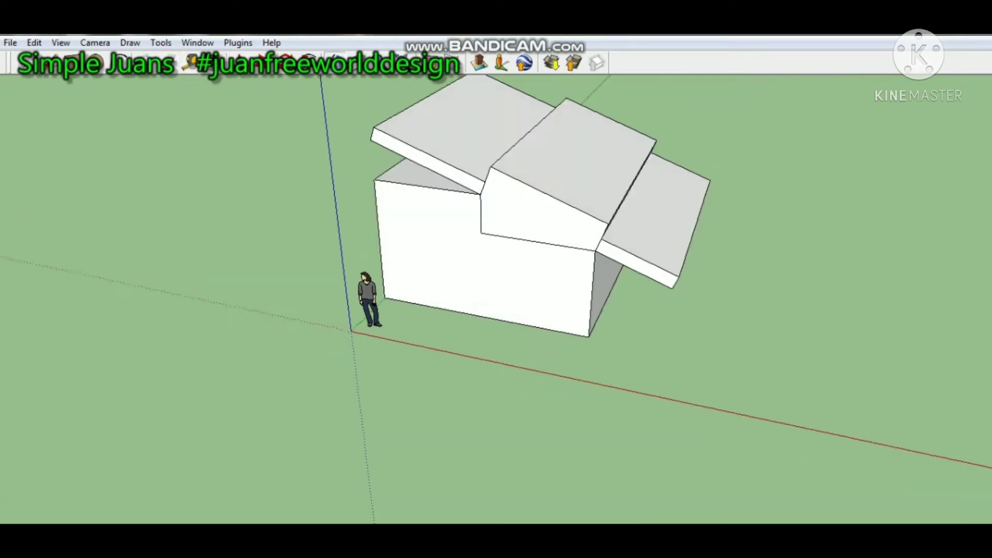
pyautogui.moveTo(496, 310)
pyautogui.mouseDown(button='middle')
pyautogui.moveTo(535, 198)
pyautogui.moveTo(416, 264)
pyautogui.moveTo(537, 320)
pyautogui.moveTo(666, 233)
pyautogui.mouseUp(button='middle')
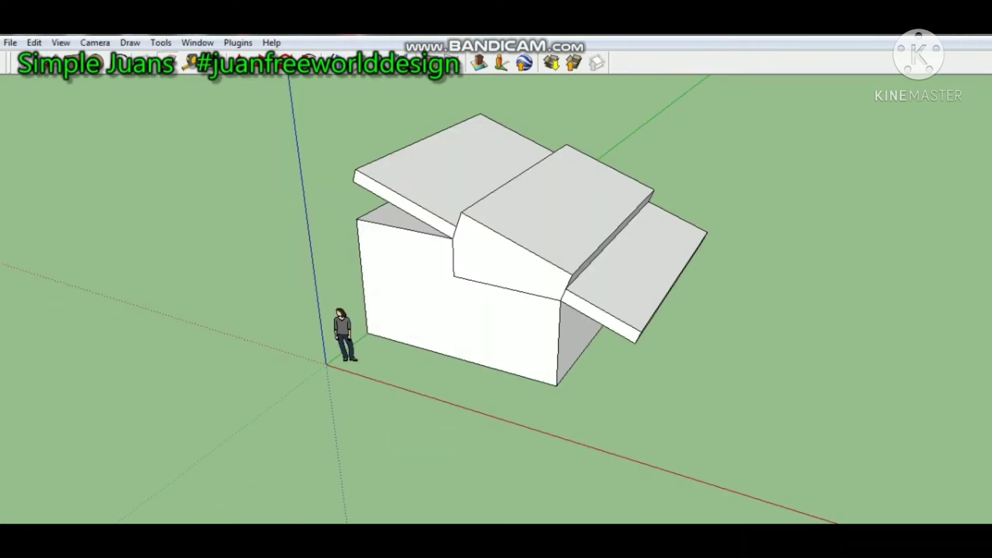
pyautogui.hotkey('ctrl', 'z')
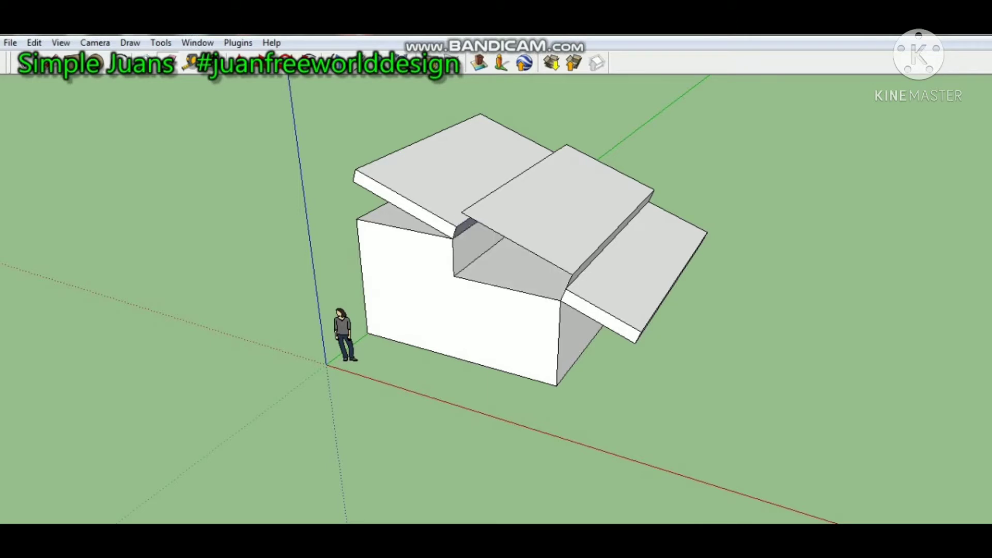
pyautogui.hotkey('ctrl', 'z')
pyautogui.hotkey('ctrl', 'z')
pyautogui.hotkey('ctrl', 'z')
pyautogui.press('Delete')
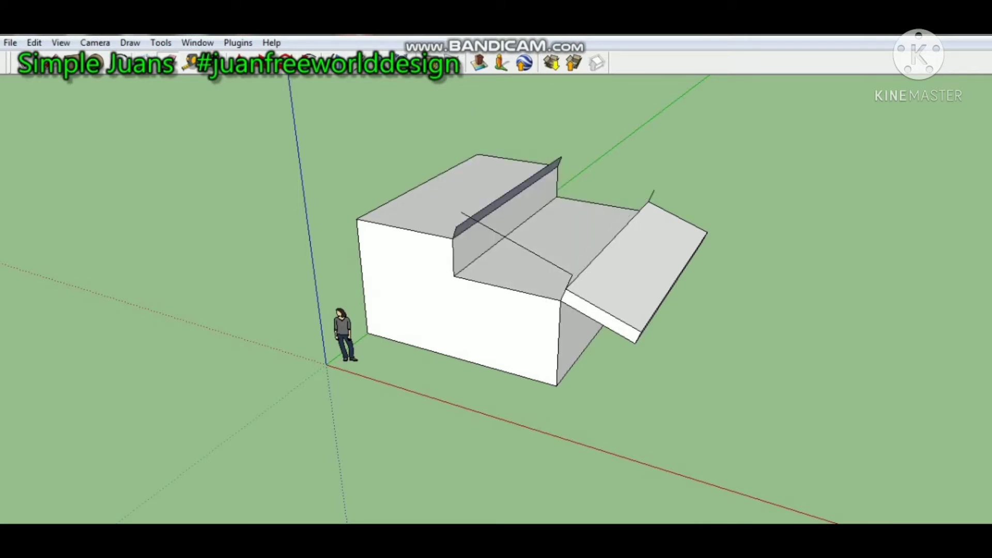
pyautogui.press('Delete')
pyautogui.press('Delete')
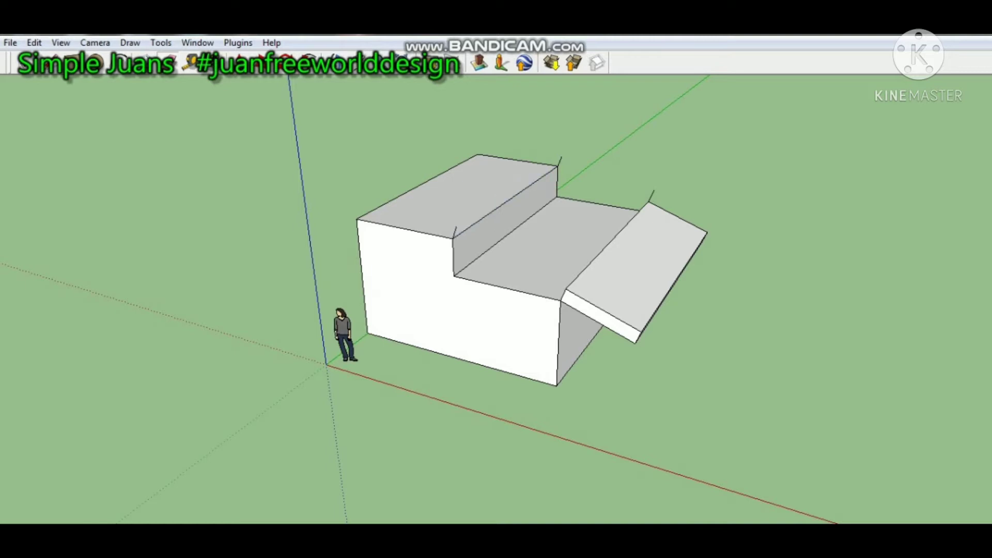
# - Delete the lower overhanging roof panel and all leftover roof edges and faces
pyautogui.press('Delete')
pyautogui.press('Delete')
pyautogui.press('Delete')
pyautogui.press('Delete')
pyautogui.press('Delete')
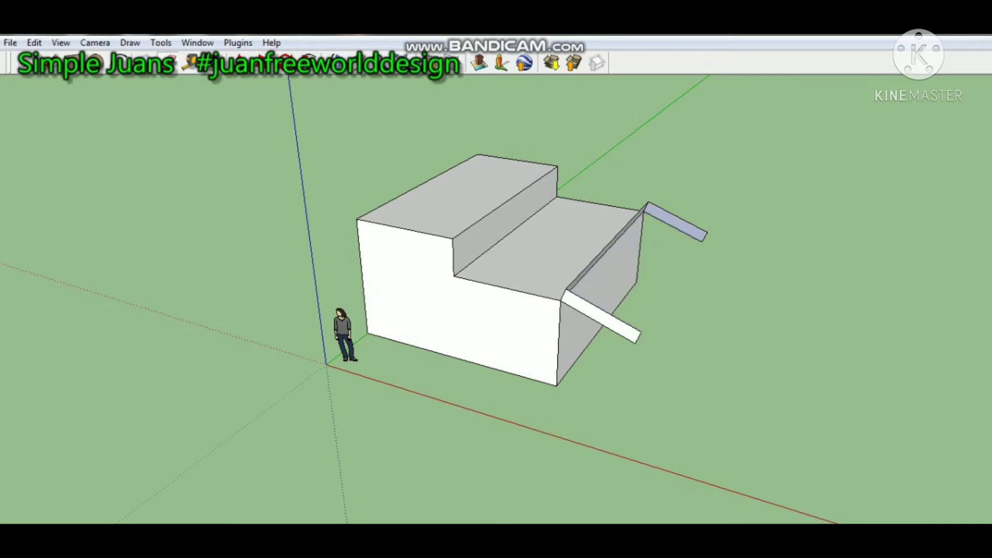
pyautogui.press('Delete')
pyautogui.press('Delete')
pyautogui.click(639, 338)
pyautogui.press('Delete')
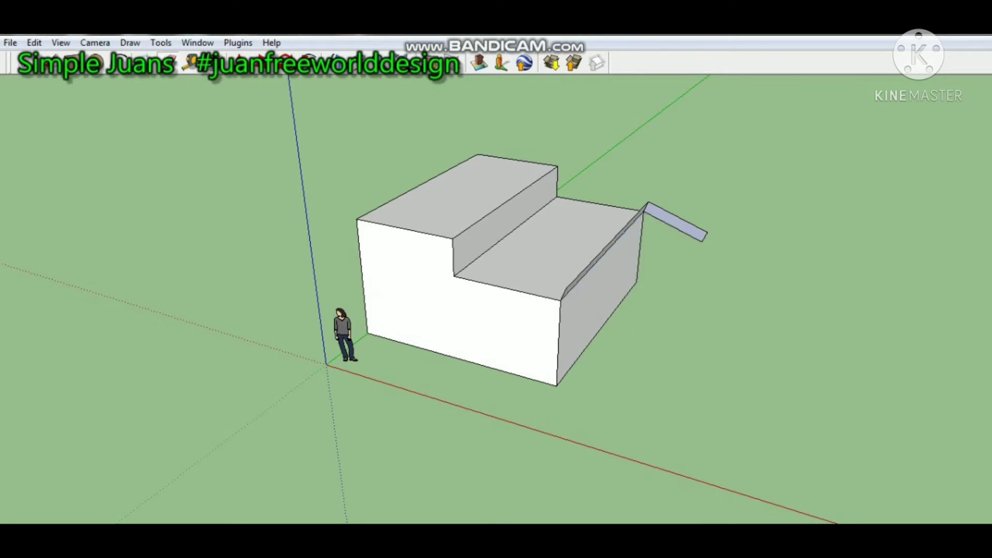
pyautogui.press('Delete')
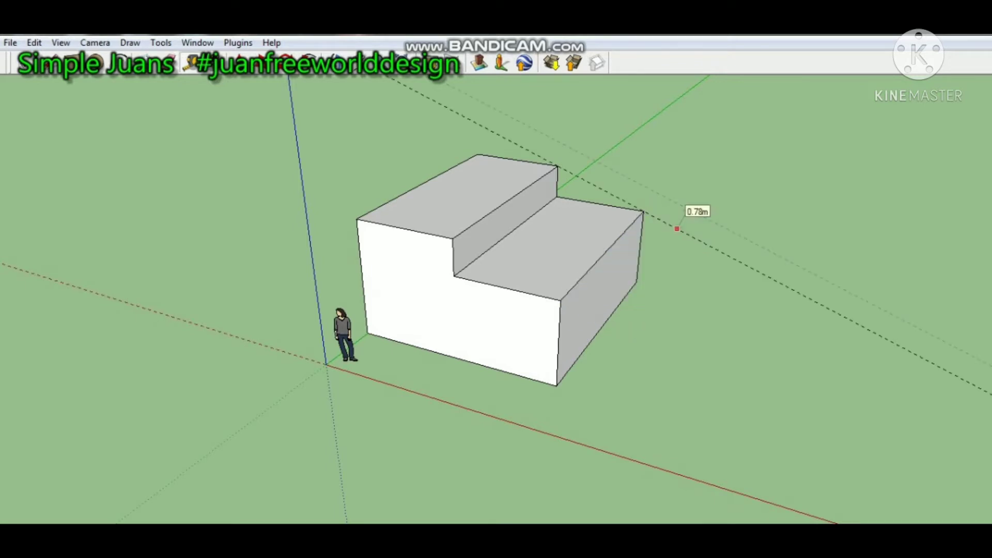
# - Add a parallel guide above the back slope guide, plus vertical guides through the block's two outer back corners
pyautogui.click(677, 228)
pyautogui.click(363, 289)
pyautogui.click(477, 154)
pyautogui.click(640, 247)
pyautogui.click(643, 211)
# - Offset guides 2 m outward from both vertical guides at the block's back corners
pyautogui.click(649, 159)
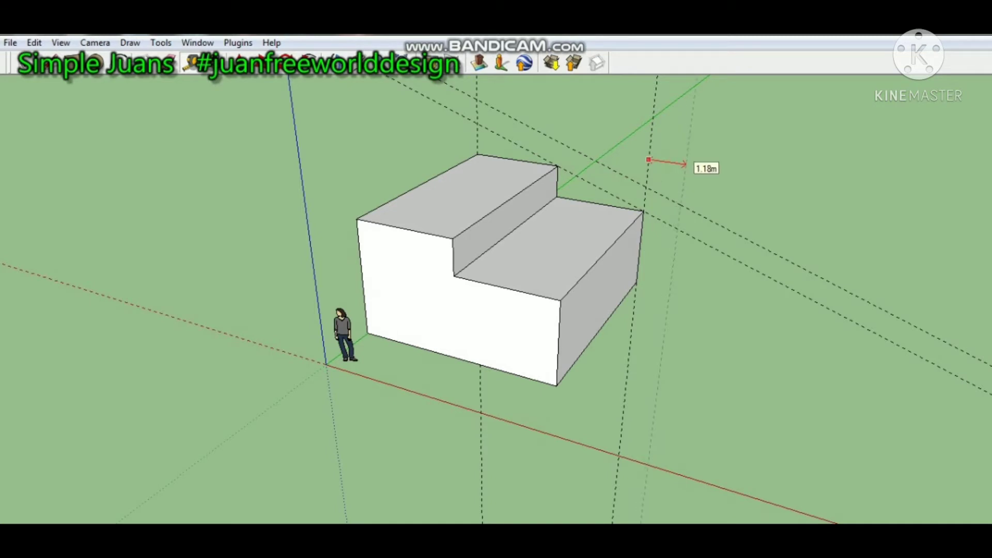
pyautogui.write('2')
pyautogui.press('Return')
pyautogui.click(475, 110)
pyautogui.write('2')
pyautogui.press('Return')
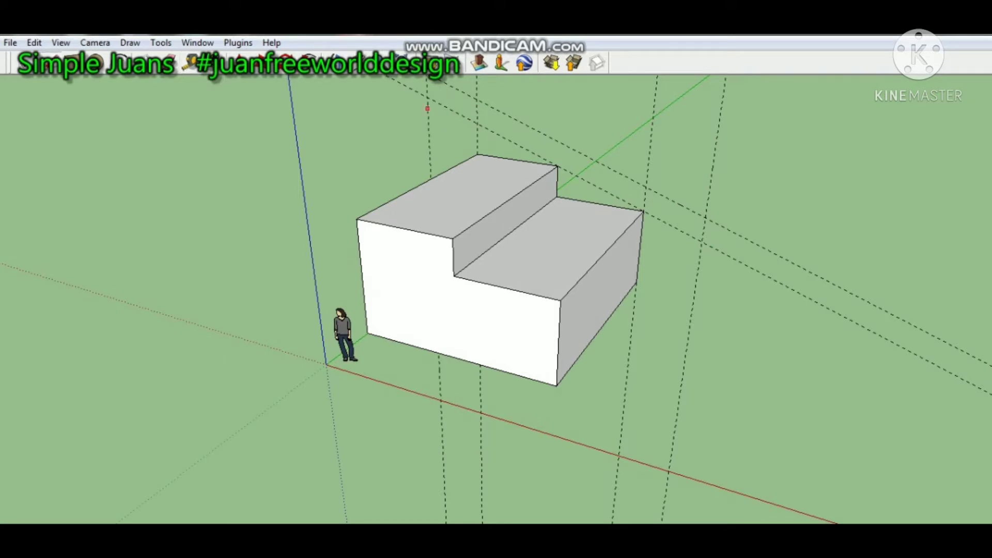
# - Draw the closed sloping roof profile at the back of the block through the four outer guide intersections
pyautogui.click(426, 97)
pyautogui.click(702, 241)
pyautogui.click(705, 218)
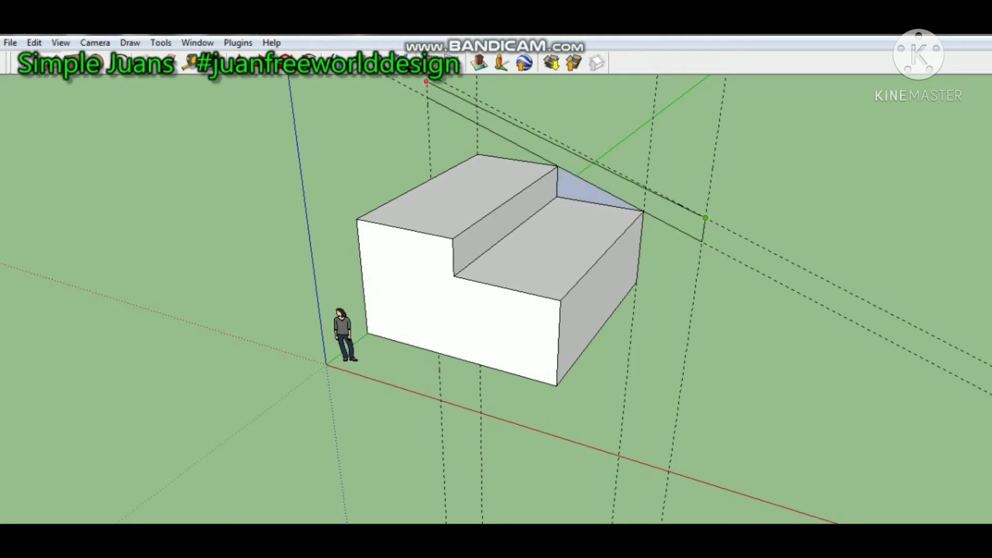
pyautogui.scroll(-1, 426, 81)
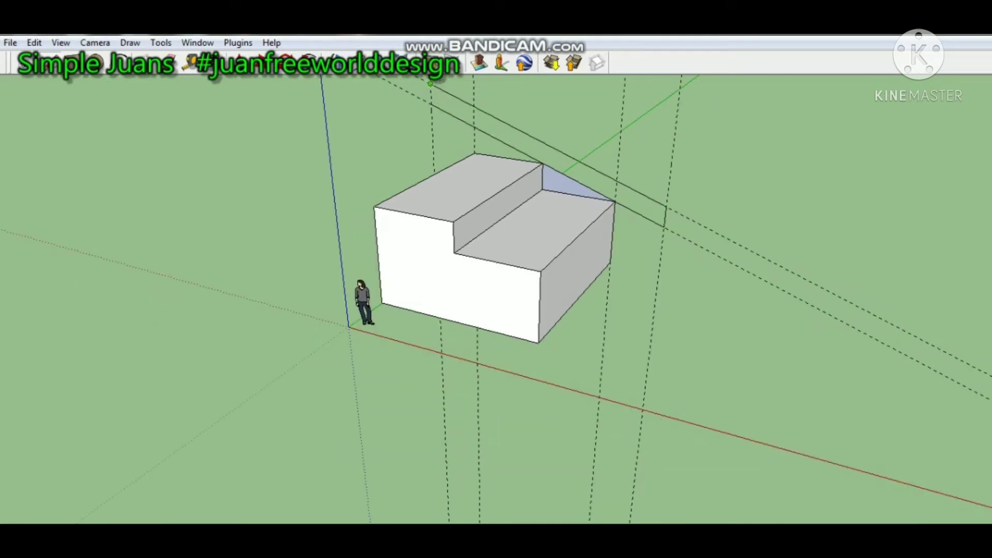
pyautogui.click(431, 83)
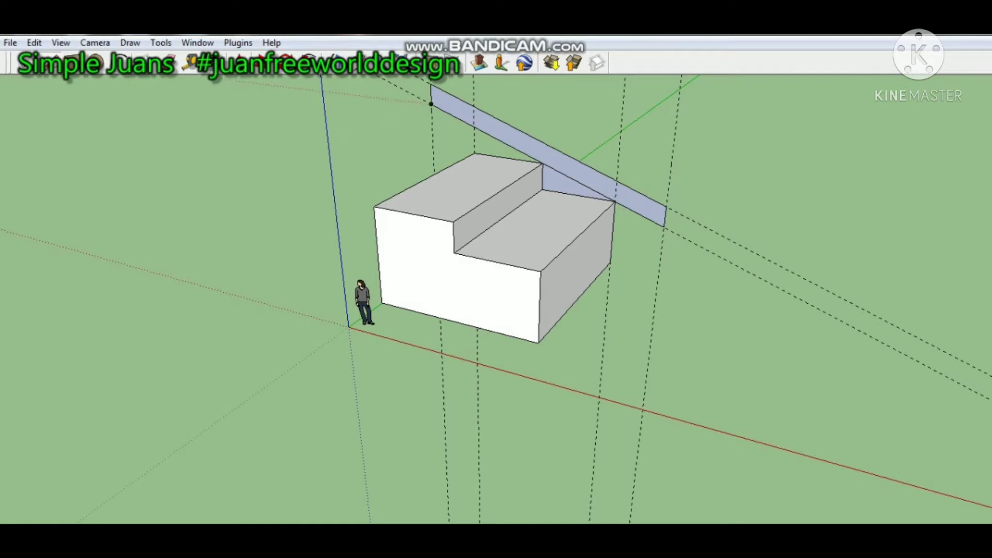
# - Extrude the sloping roof profile across the whole stepped block to its front wall
pyautogui.click(240, 62)
pyautogui.click(573, 169)
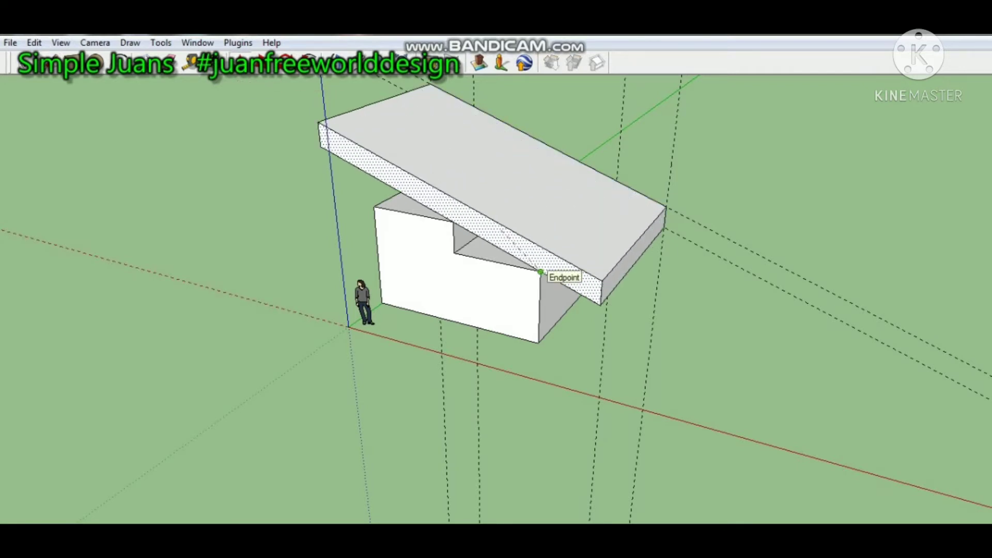
pyautogui.click(541, 272)
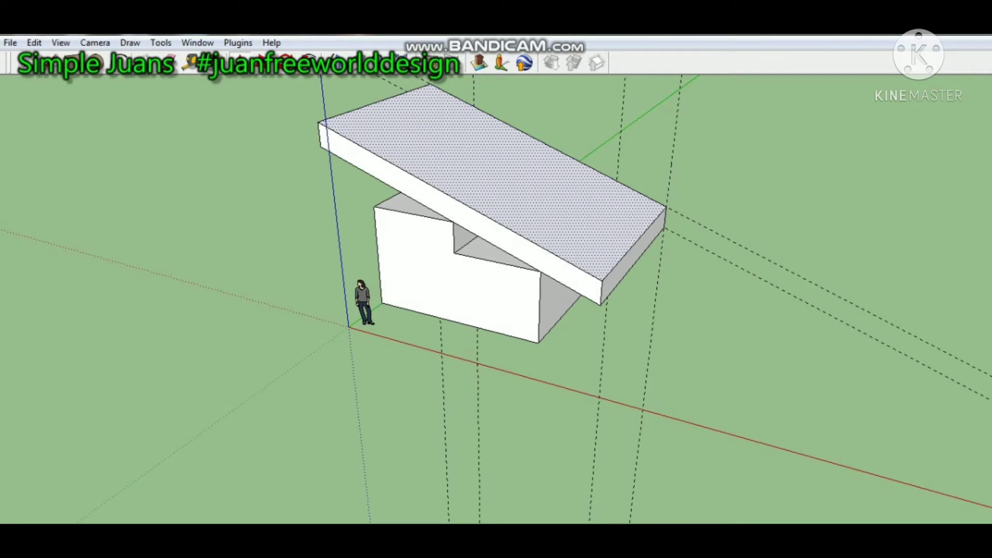
pyautogui.doubleClick(496, 180)
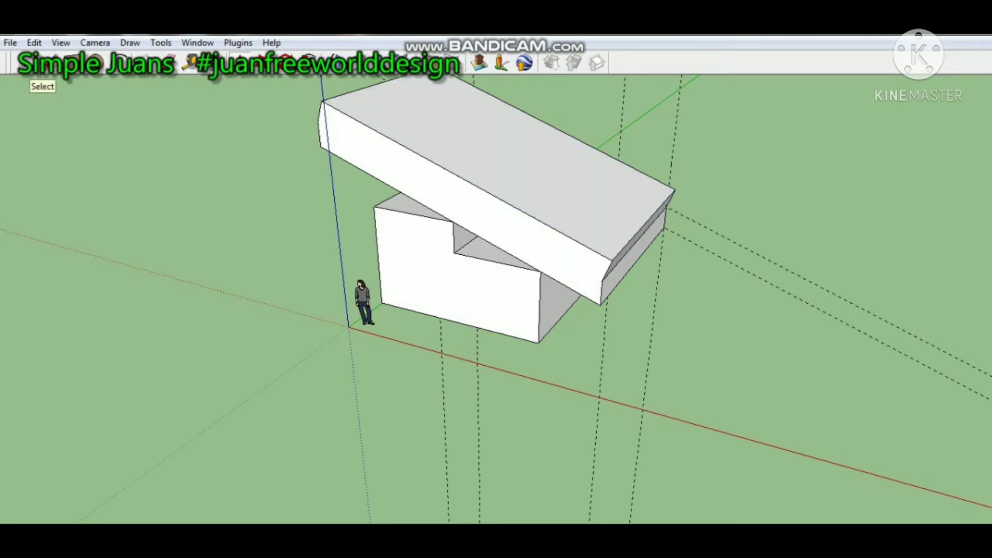
pyautogui.hotkey('ctrl', 'z')
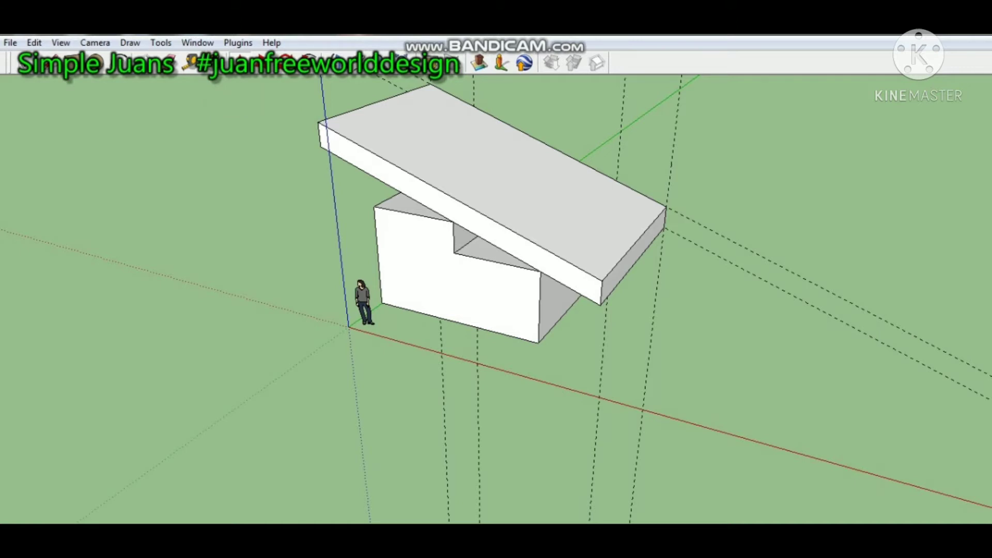
# - Add a ground guide parallel to the block's tall side wall below the roof overhang, plus a second guide offset further outward from it
pyautogui.moveTo(465, 310)
pyautogui.mouseDown(button='middle')
pyautogui.moveTo(584, 299)
pyautogui.moveTo(465, 232)
pyautogui.moveTo(512, 299)
pyautogui.moveTo(594, 302)
pyautogui.moveTo(651, 294)
pyautogui.moveTo(659, 228)
pyautogui.moveTo(796, 236)
pyautogui.moveTo(750, 258)
pyautogui.moveTo(719, 296)
pyautogui.mouseUp(button='middle')
pyautogui.click(335, 62)
pyautogui.moveTo(465, 258)
pyautogui.mouseDown()
pyautogui.moveTo(458, 295)
pyautogui.moveTo(677, 209)
pyautogui.moveTo(697, 241)
pyautogui.moveTo(517, 261)
pyautogui.moveTo(533, 259)
pyautogui.moveTo(460, 302)
pyautogui.moveTo(398, 321)
pyautogui.moveTo(269, 305)
pyautogui.moveTo(243, 233)
pyautogui.moveTo(201, 225)
pyautogui.mouseUp()
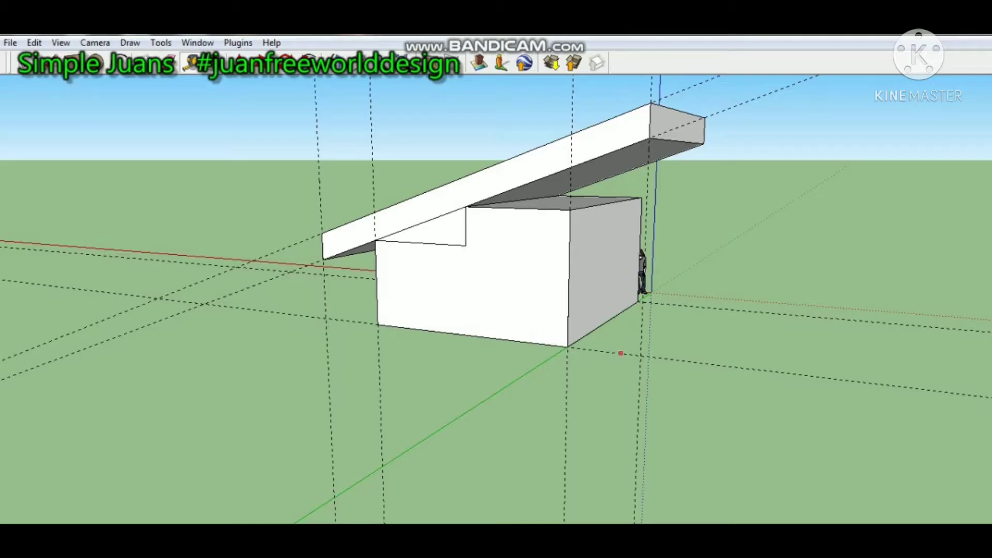
pyautogui.click(598, 327)
pyautogui.click(641, 356)
pyautogui.scroll(-3, 731, 397)
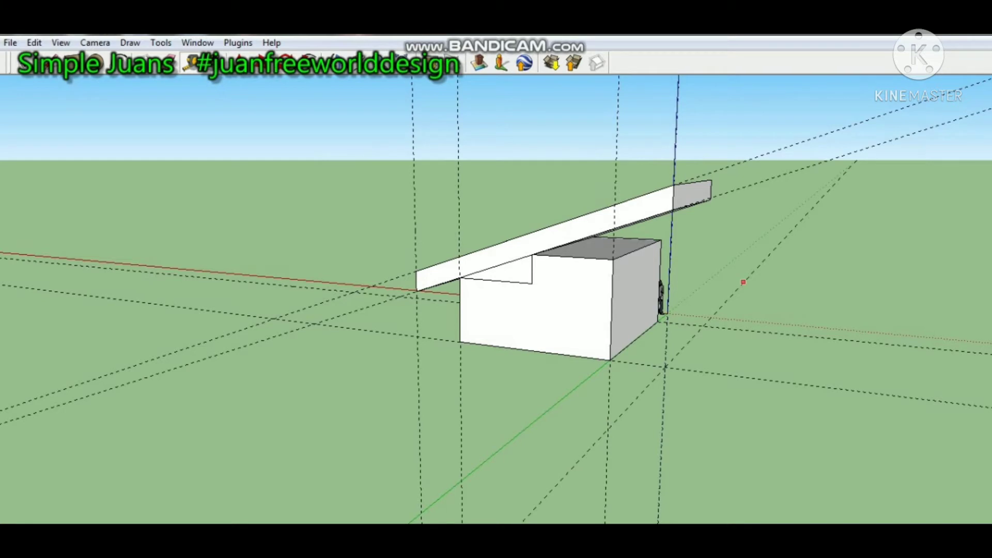
pyautogui.click(743, 282)
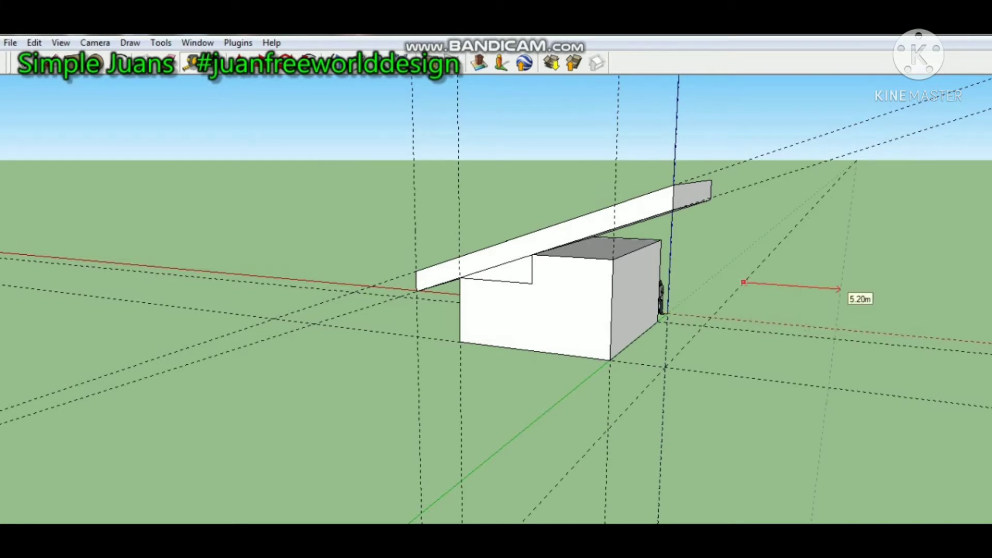
pyautogui.click(839, 290)
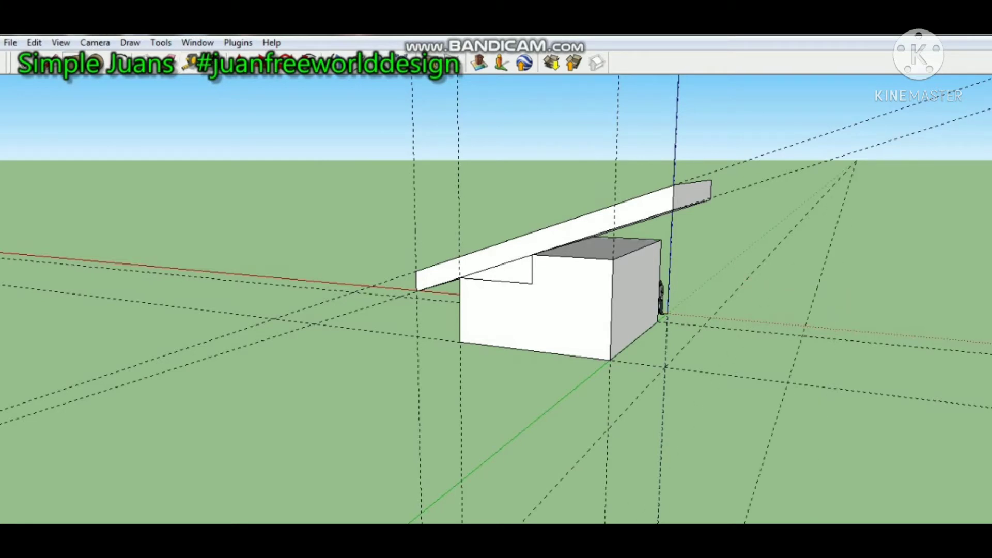
# - Draw a rectangle between the ground guides and extrude it upward into a second block slightly lower than the first block's tall part
pyautogui.click(703, 325)
pyautogui.click(788, 383)
pyautogui.click(240, 62)
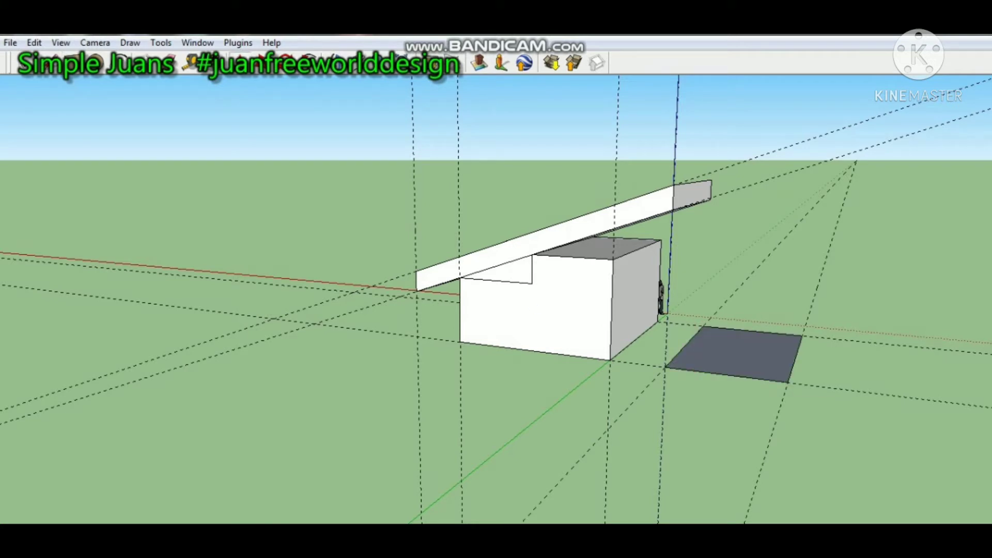
pyautogui.click(737, 354)
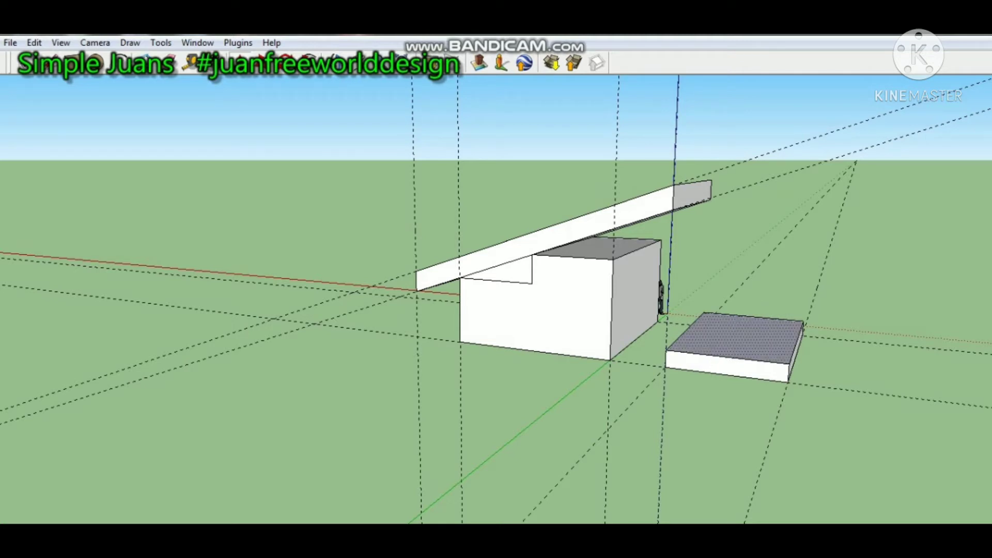
pyautogui.click(737, 339)
pyautogui.moveTo(734, 299); pyautogui.dragTo(734, 288)
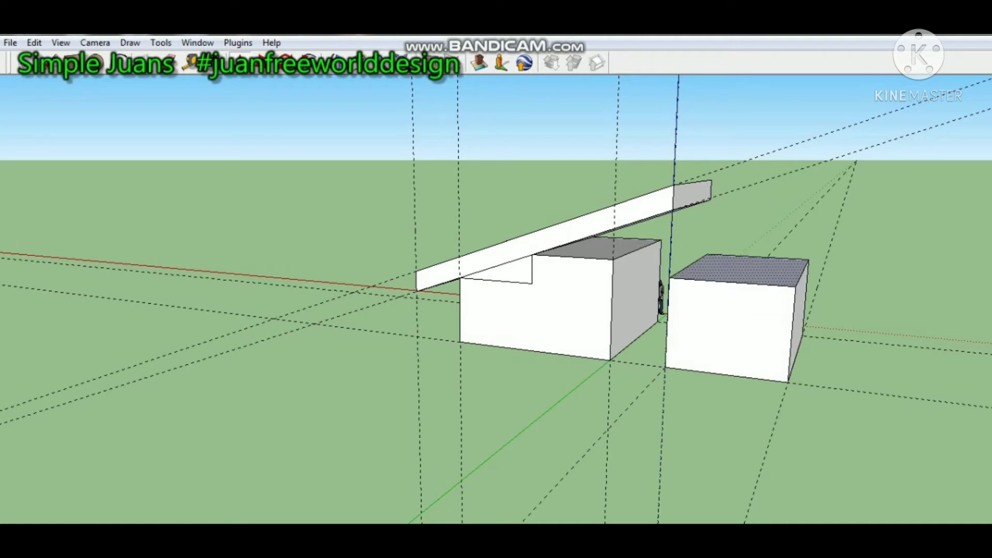
pyautogui.moveTo(734, 289); pyautogui.dragTo(734, 280)
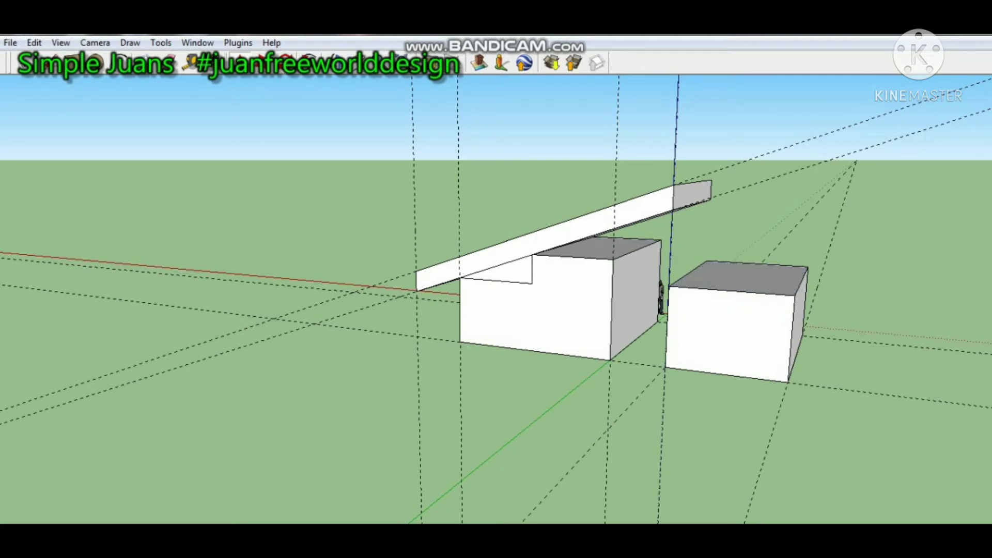
# - Add a guide through the second block's outer front top corner and a vertical guide offset from its inner front edge toward the house
pyautogui.moveTo(734, 281); pyautogui.dragTo(444, 304, button='middle')
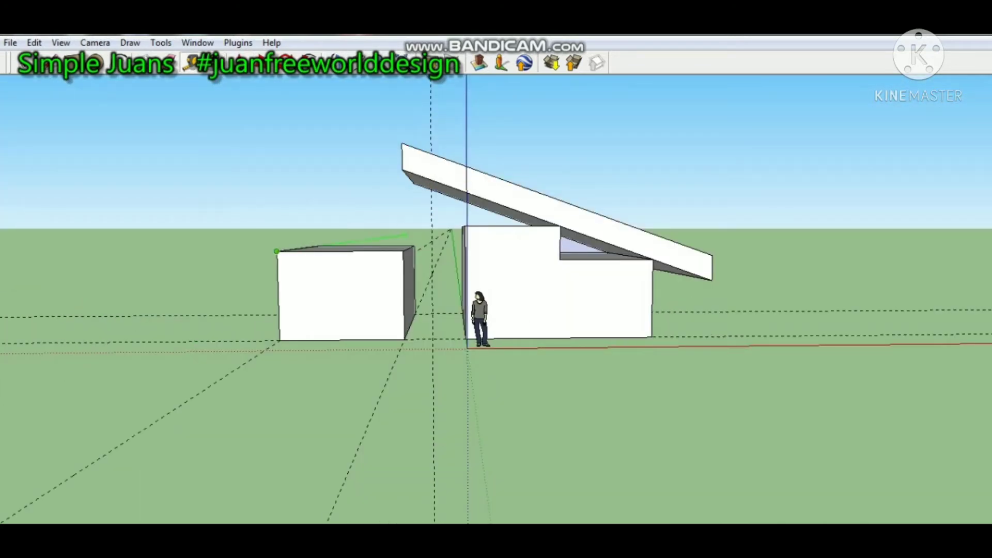
pyautogui.click(335, 61)
pyautogui.moveTo(351, 140); pyautogui.dragTo(421, 194)
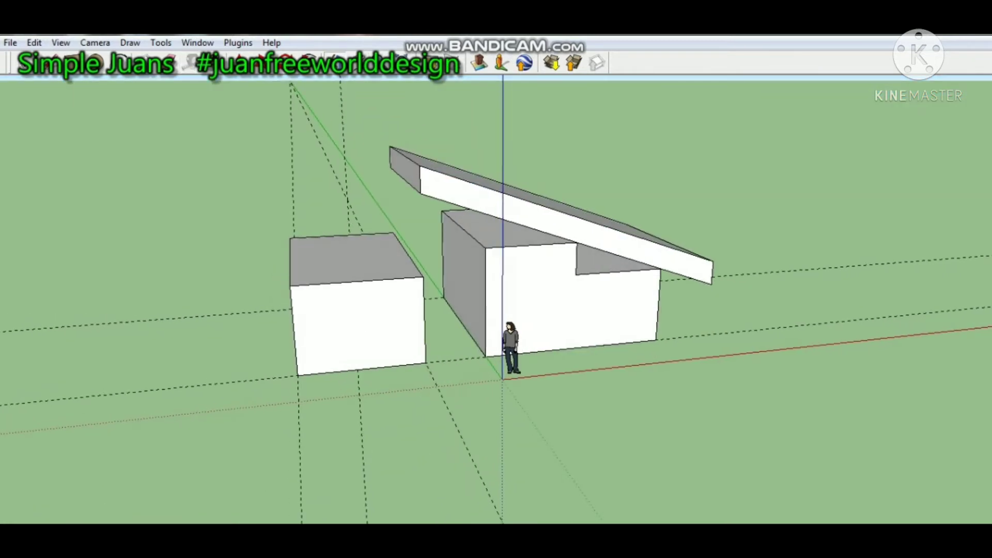
pyautogui.click(191, 63)
pyautogui.click(290, 285)
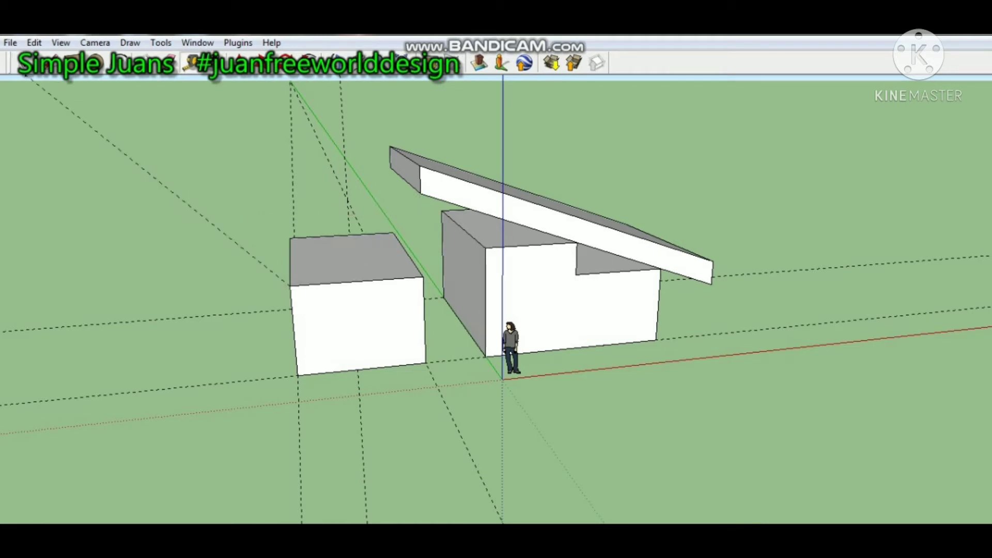
pyautogui.doubleClick(425, 321)
pyautogui.click(461, 403)
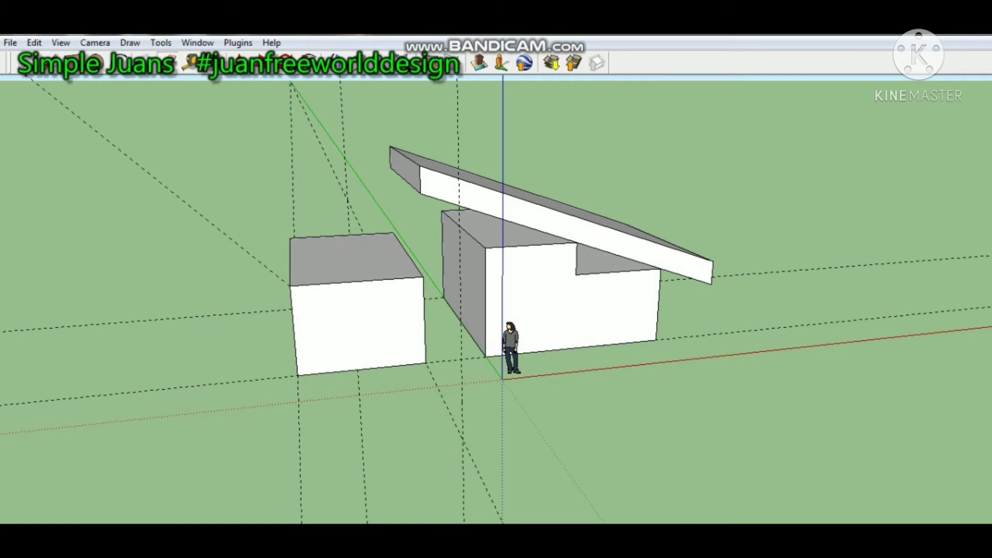
# - Add parallel sloping guides at the second block's front top corner and a vertical guide offset outward from its outer front edge
pyautogui.click(289, 285)
pyautogui.click(245, 307)
pyautogui.click(293, 332)
pyautogui.click(224, 337)
# - Draw the second roof's sloping profile along the parallel guides, from the outer vertical guide up toward the first roof's underside
pyautogui.click(221, 319)
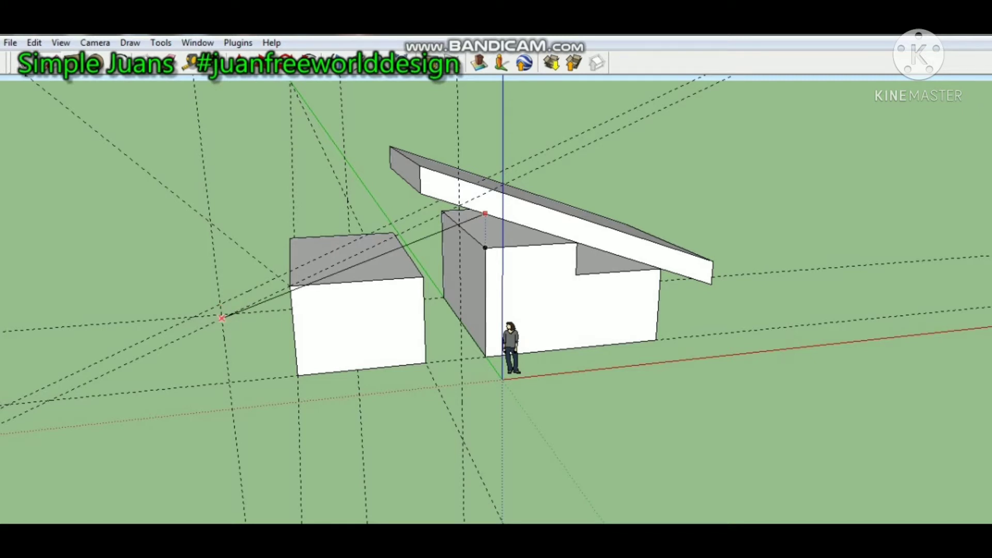
pyautogui.click(460, 205)
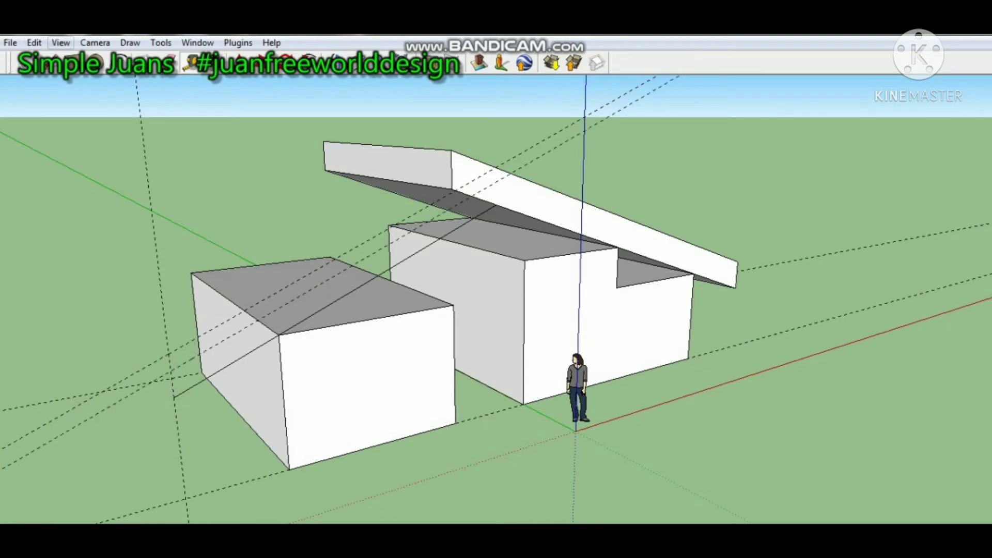
pyautogui.click(170, 371)
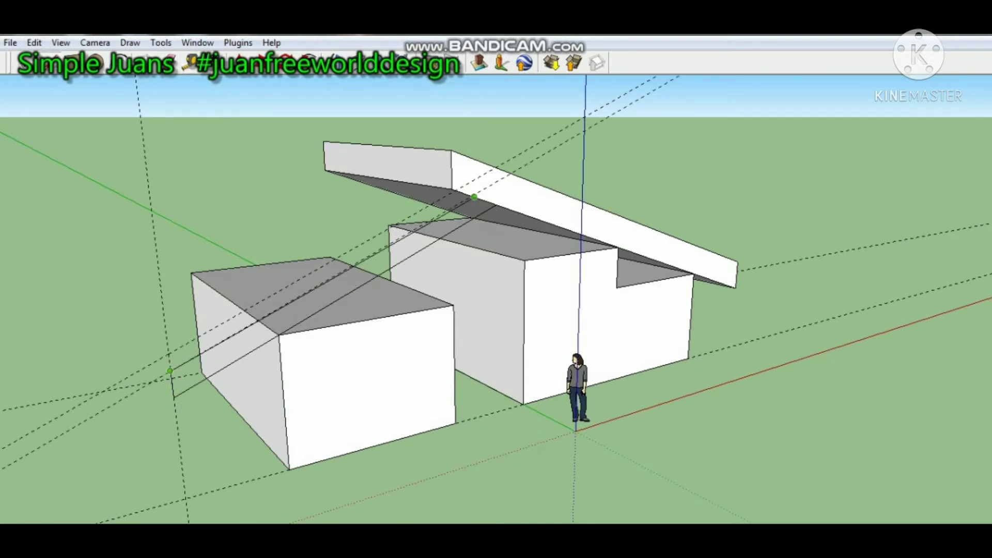
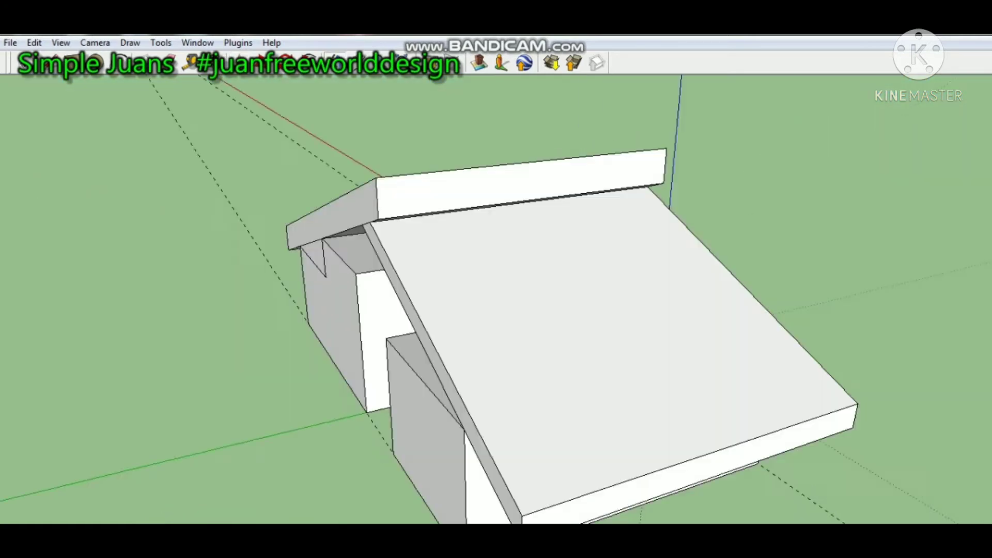
# - Examine the two blocks and their sloping roofs from several sides
pyautogui.moveTo(509, 286); pyautogui.dragTo(511, 271, button='middle')
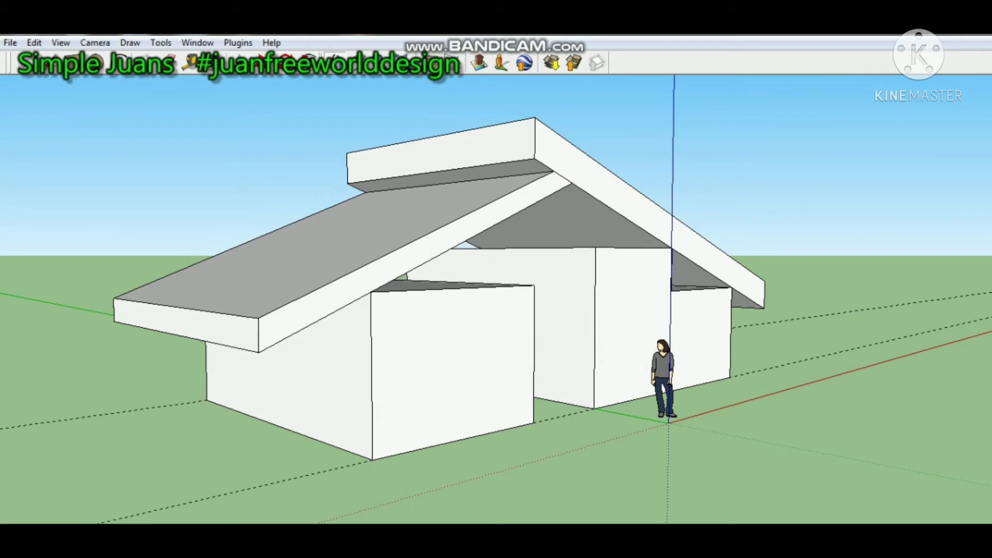
pyautogui.scroll(-5, 517, 310)
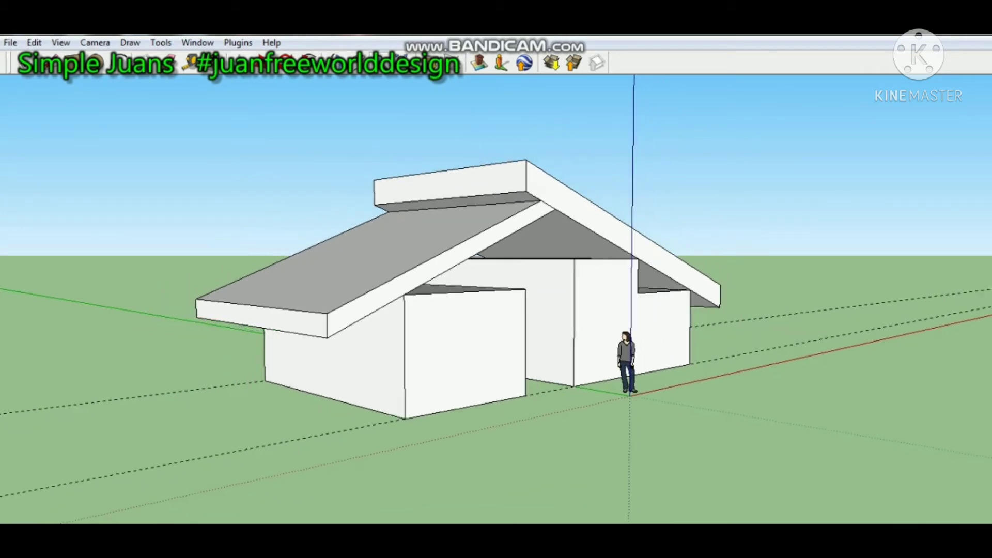
pyautogui.scroll(-1, 516, 310)
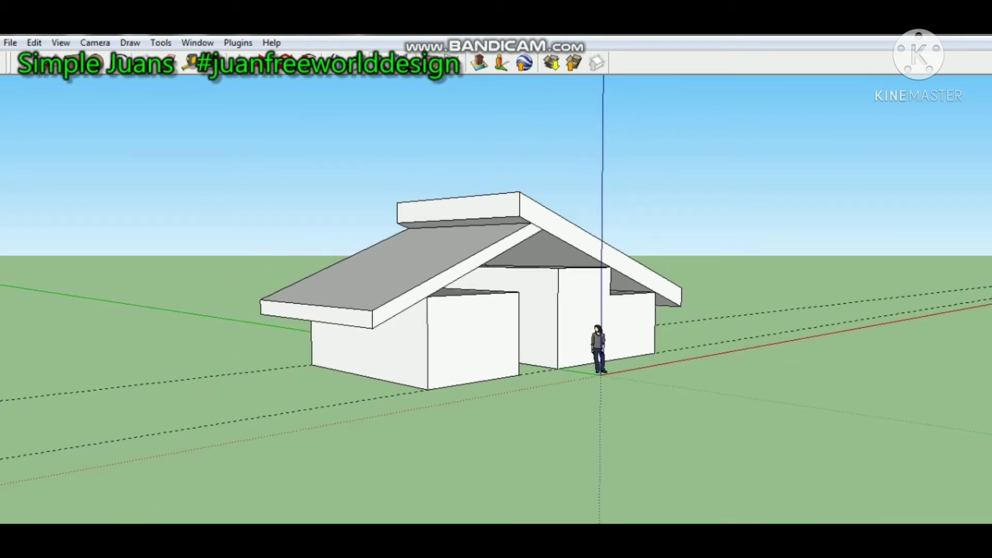
pyautogui.moveTo(516, 268); pyautogui.dragTo(303, 285, button='middle')
pyautogui.moveTo(429, 310); pyautogui.dragTo(413, 264, button='middle')
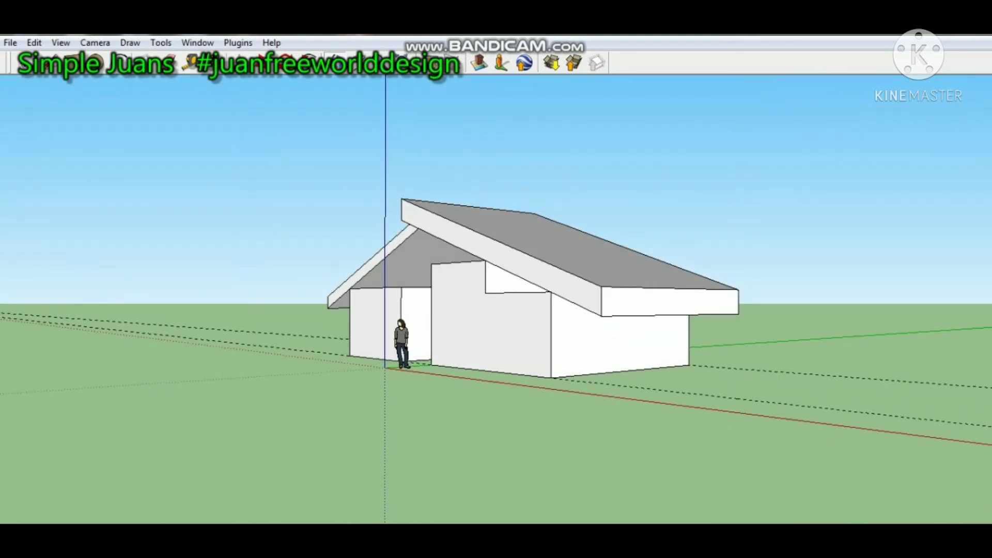
pyautogui.scroll(5, 609, 335)
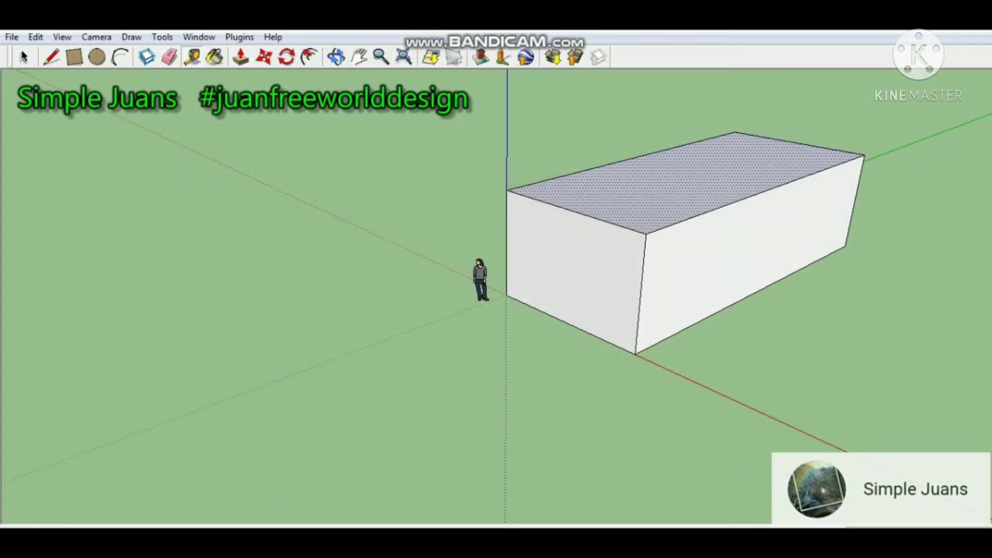
# - Add guides on the long block's front face for its eave height, its vertical centre and the two slopes rising to the top midpoint
pyautogui.click(506, 226)
pyautogui.click(568, 244)
pyautogui.click(591, 244)
pyautogui.click(506, 214)
pyautogui.click(571, 211)
pyautogui.click(570, 210)
pyautogui.click(644, 262)
# - Draw the two gable slope lines on the front face, from each side's guide intersection to the top edge's midpoint
pyautogui.press('l')
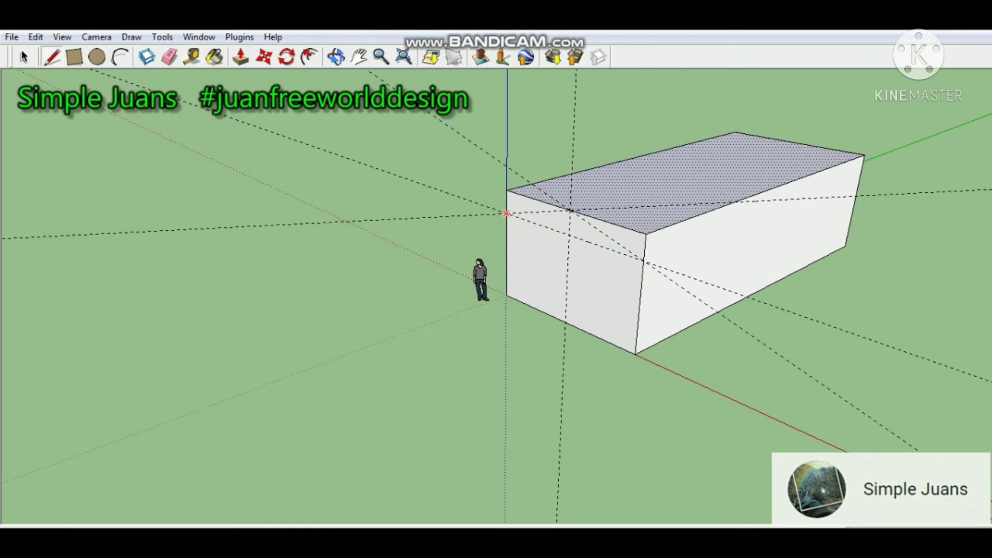
pyautogui.click(570, 211)
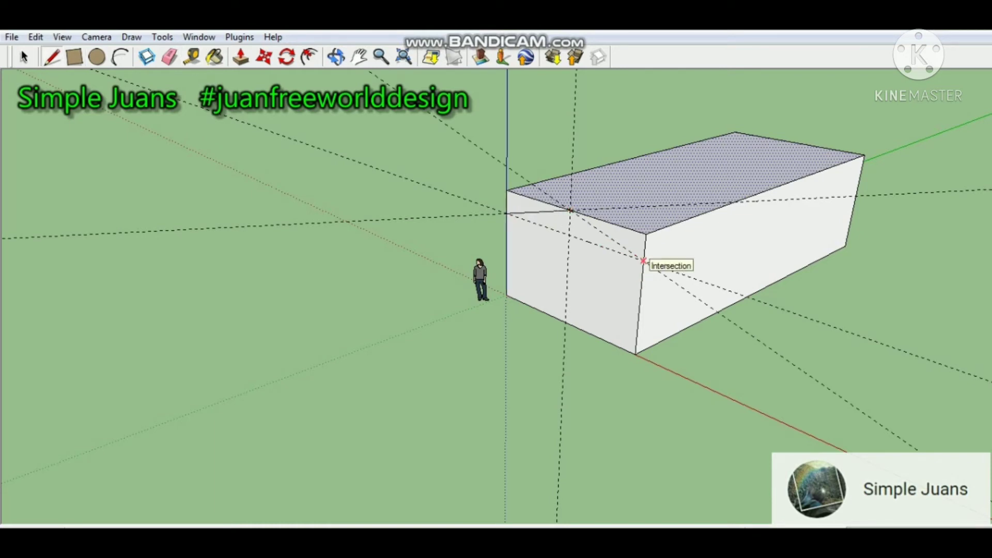
pyautogui.click(570, 210)
pyautogui.click(643, 261)
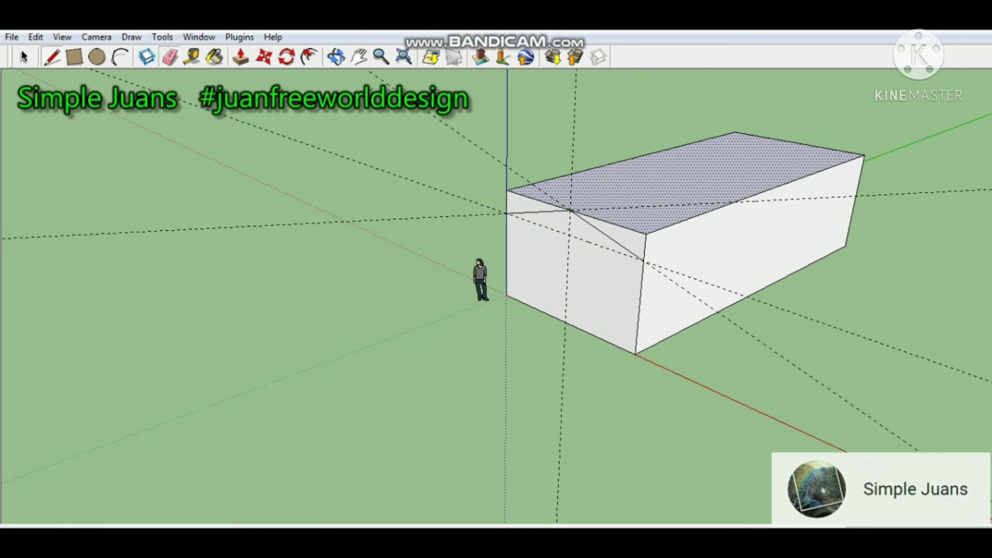
# - Erase the construction guides around the front gable
pyautogui.click(169, 57)
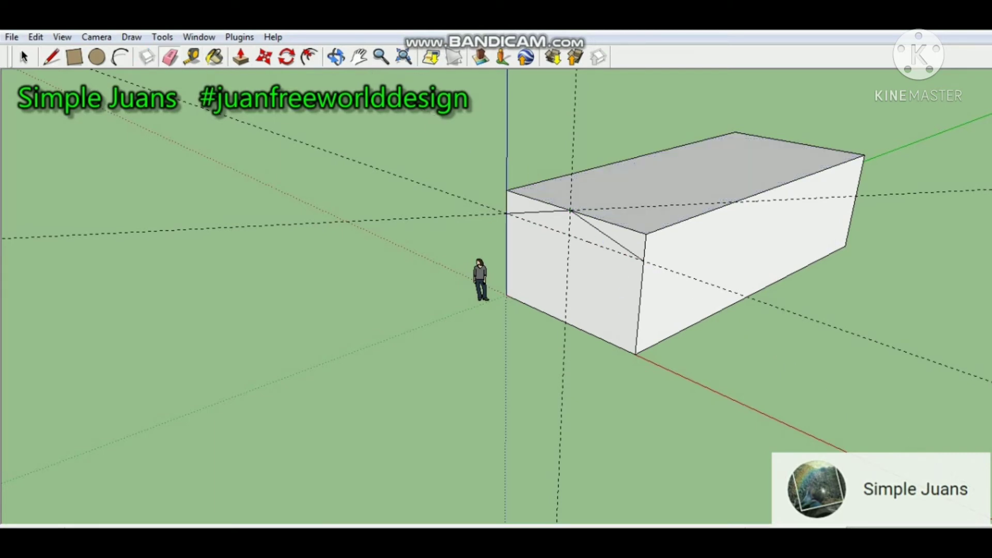
pyautogui.click(393, 219)
pyautogui.click(573, 132)
# - Push the two triangular corners above the gable lines back along the block, one the full length and the other only partway
pyautogui.click(241, 57)
pyautogui.click(628, 238)
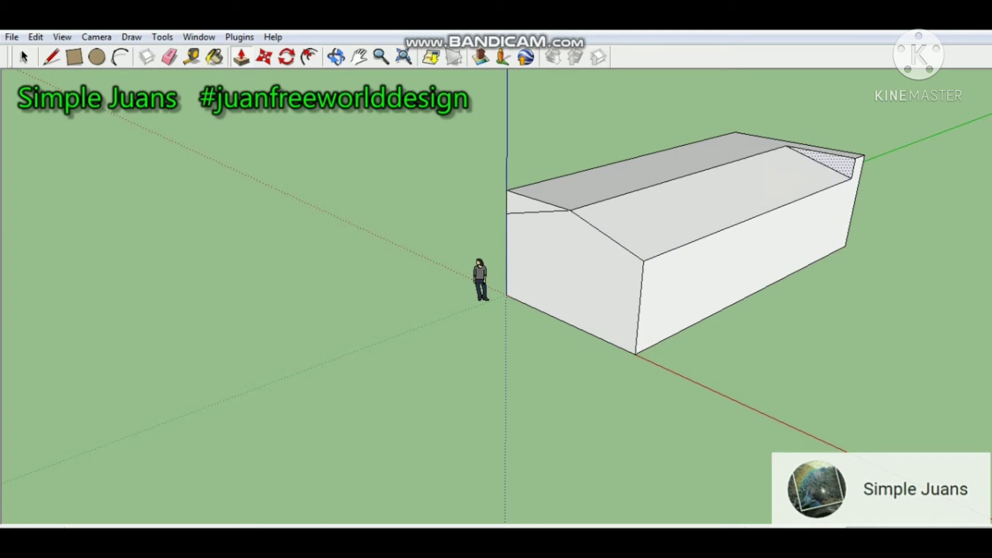
pyautogui.click(849, 150)
pyautogui.moveTo(535, 204); pyautogui.dragTo(710, 222)
pyautogui.click(679, 155)
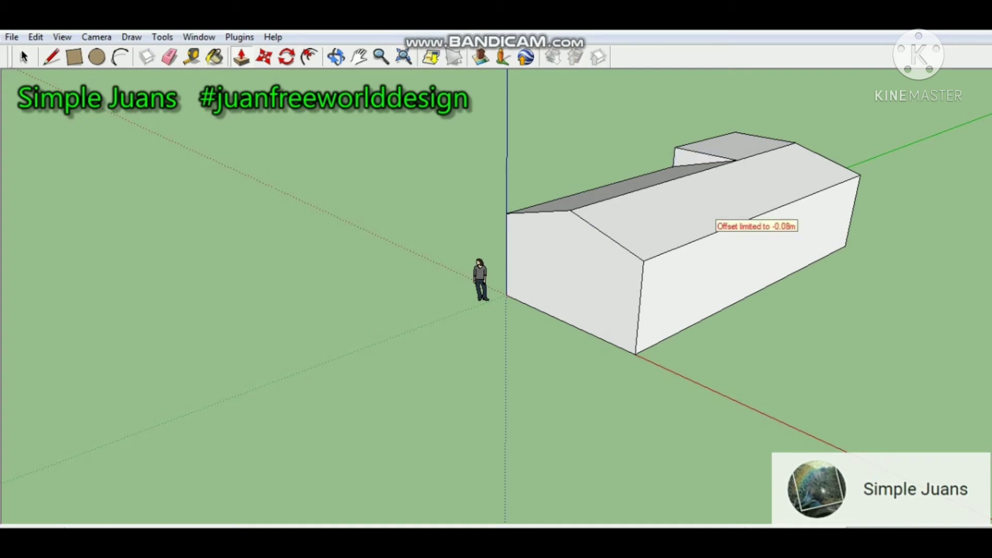
pyautogui.click(709, 214)
# - Erase the vertical edge dividing the long side wall below the raised rear corner
pyautogui.click(336, 57)
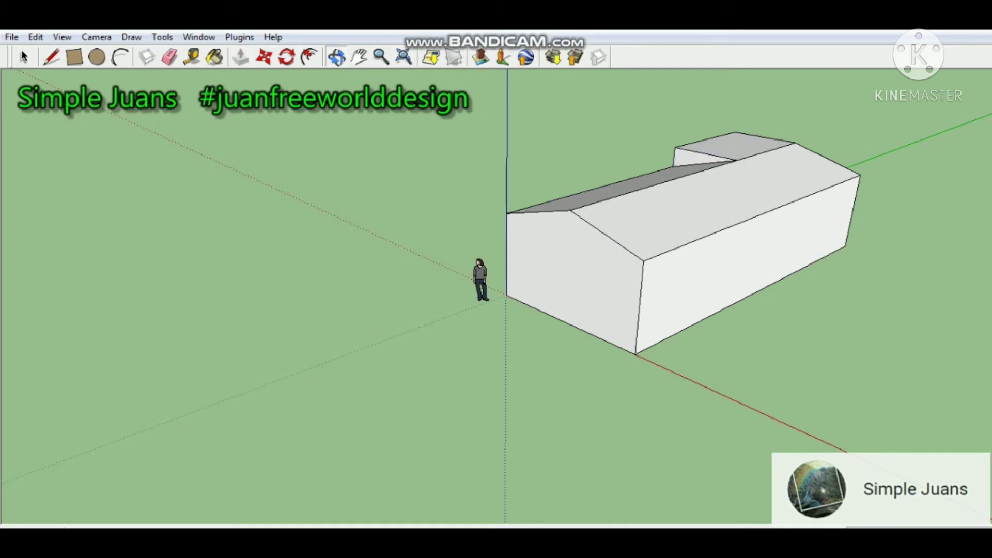
pyautogui.moveTo(413, 258); pyautogui.dragTo(641, 274)
pyautogui.scroll(5, 362, 134)
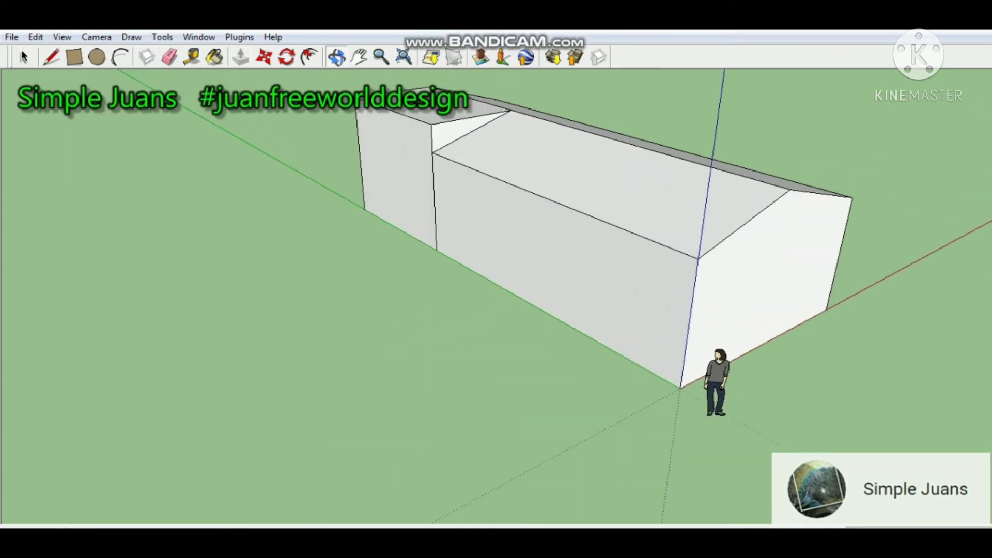
pyautogui.click(170, 57)
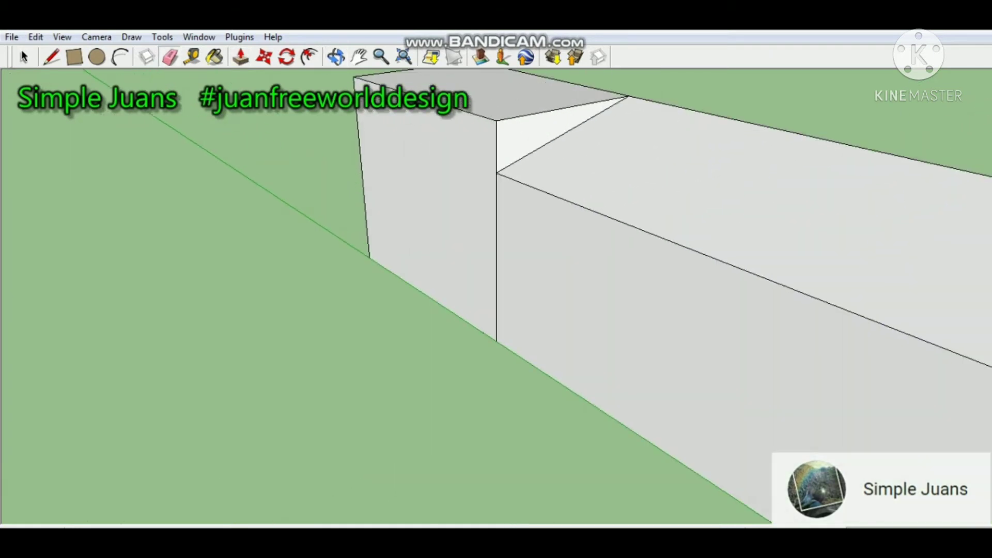
pyautogui.click(497, 254)
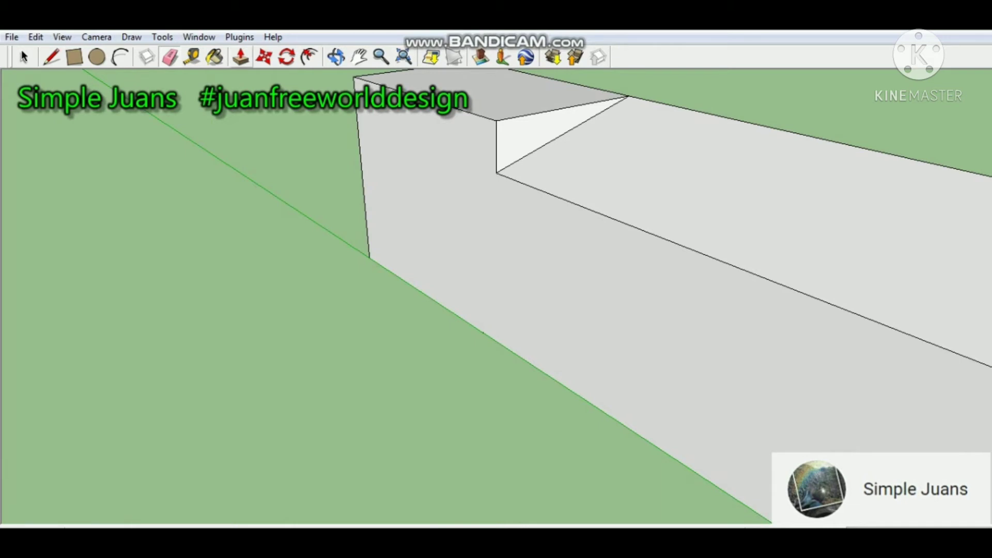
# - Push the remaining triangular corner back to the far end of the block to complete the gable form
pyautogui.click(242, 57)
pyautogui.click(522, 135)
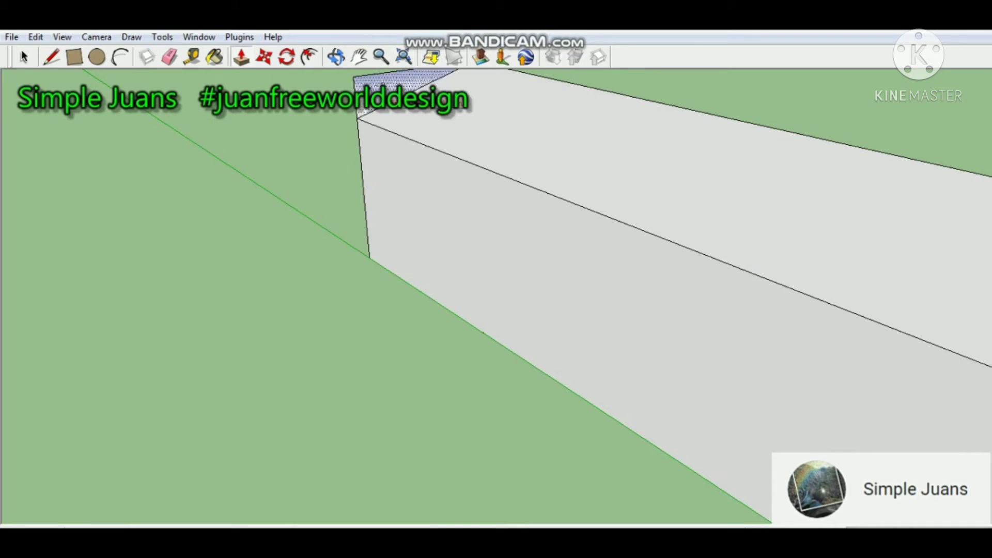
pyautogui.click(361, 87)
pyautogui.scroll(-3, 433, 175)
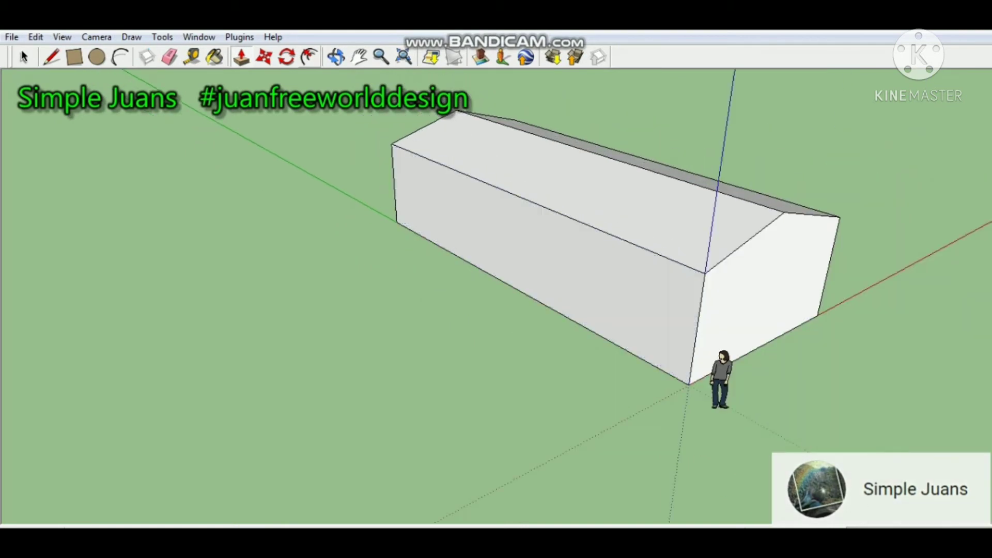
# - Place a vertical guide through the front gable's peak and two guides below and parallel to its slopes, meeting on the centre guide
pyautogui.press('o')
pyautogui.moveTo(646, 289)
pyautogui.mouseDown(button='middle')
pyautogui.moveTo(553, 310)
pyautogui.moveTo(440, 305)
pyautogui.moveTo(385, 248)
pyautogui.moveTo(313, 230)
pyautogui.moveTo(325, 263)
pyautogui.moveTo(348, 204)
pyautogui.mouseUp(button='middle')
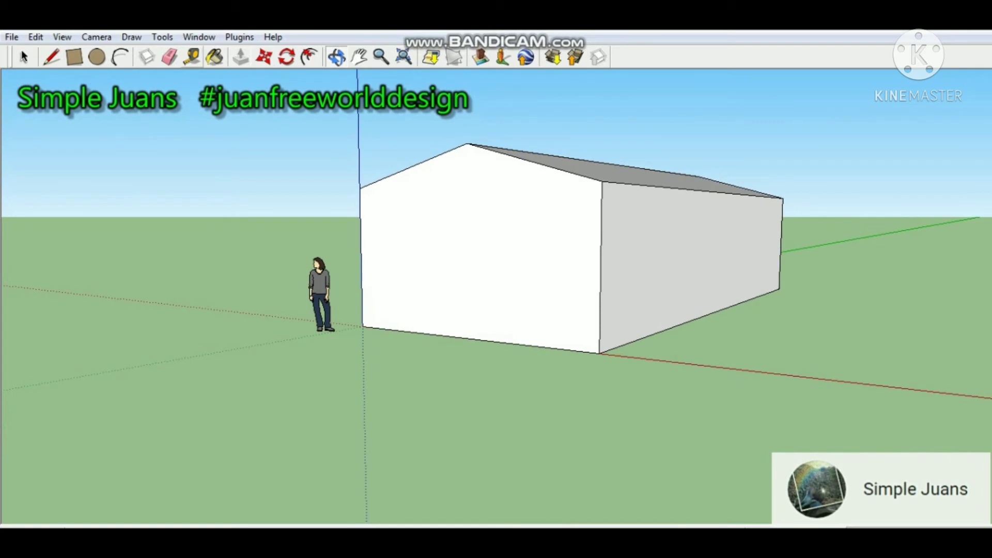
pyautogui.click(192, 57)
pyautogui.click(360, 225)
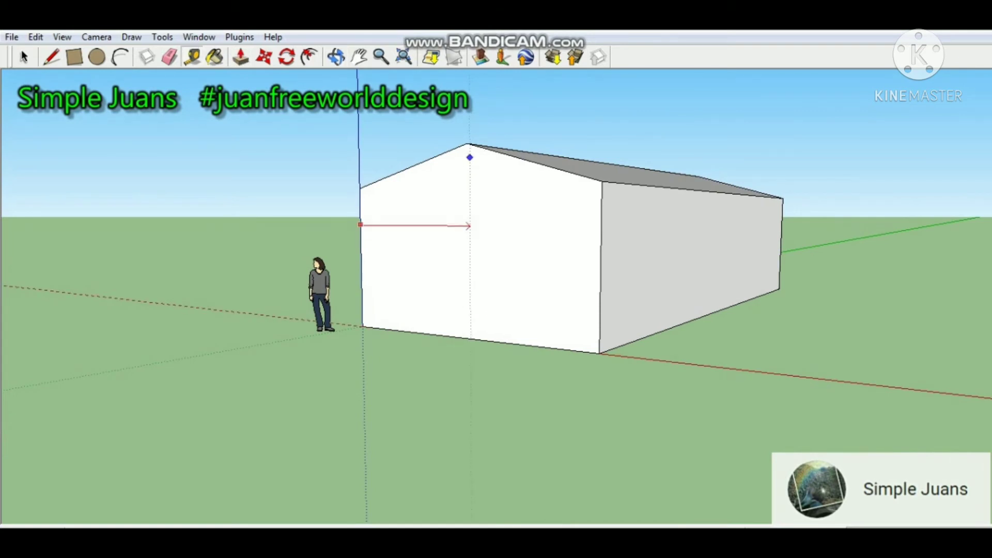
pyautogui.click(467, 160)
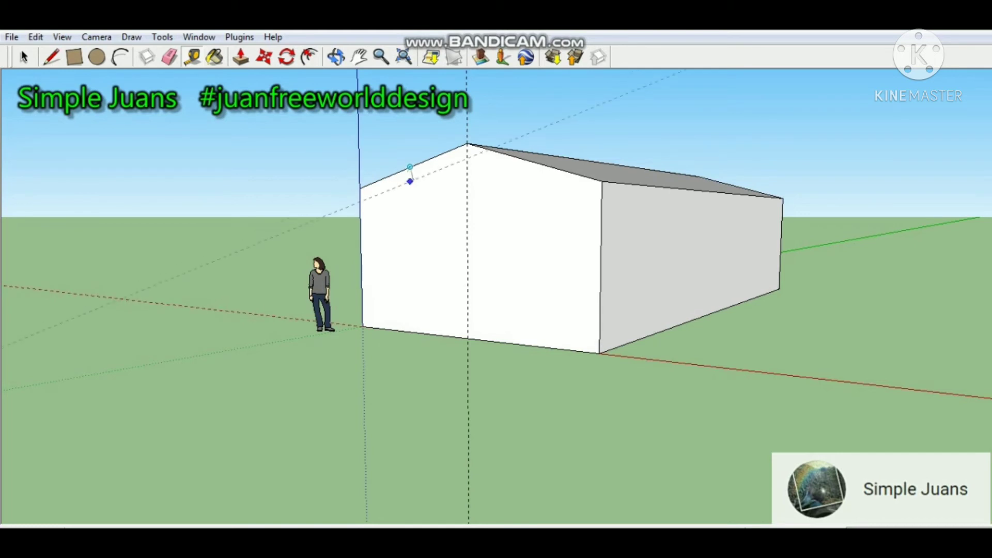
pyautogui.click(410, 167)
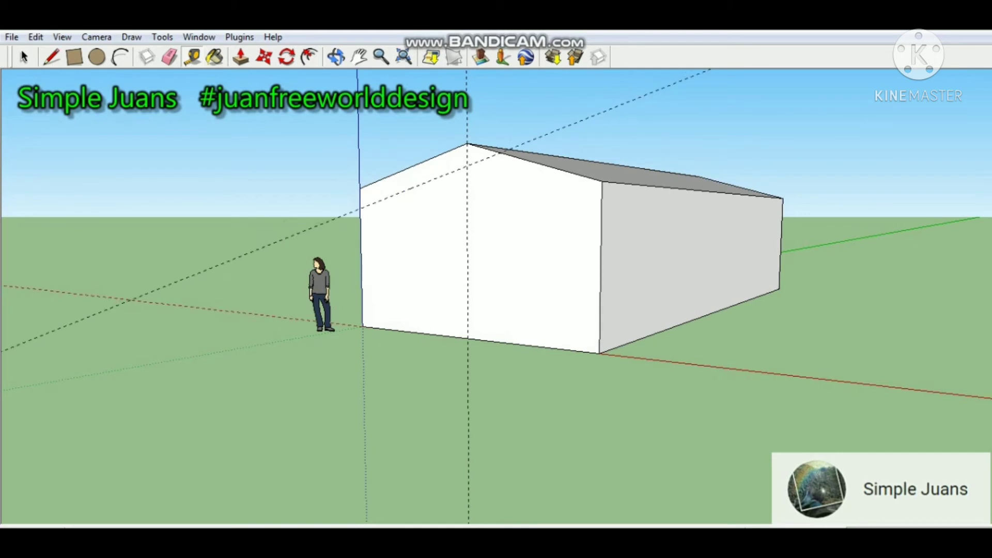
pyautogui.click(530, 161)
pyautogui.click(467, 164)
# - Draw the two inner gable lines on the front face along the sloped guides, from wall edge to centre intersection to opposite edge
pyautogui.press('l')
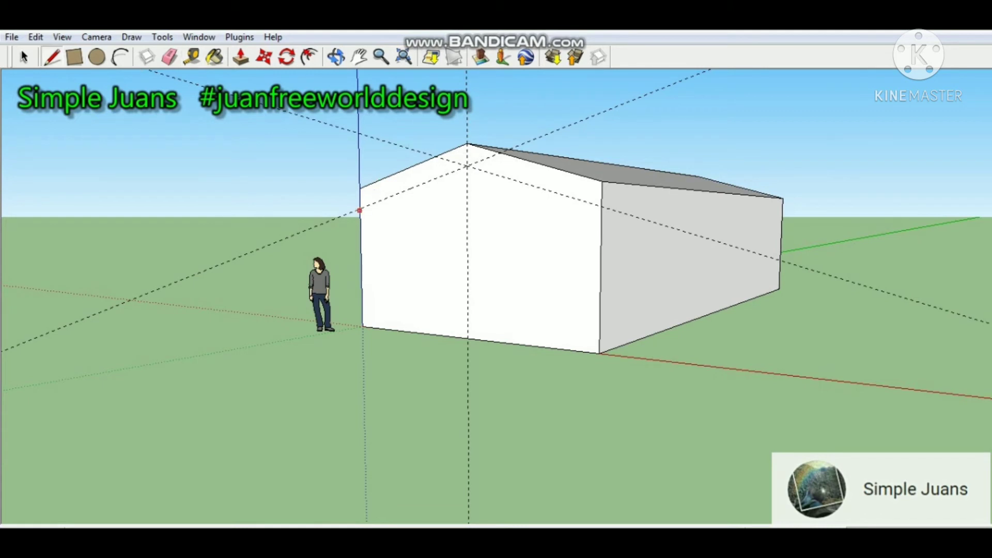
pyautogui.scroll(4, 366, 205)
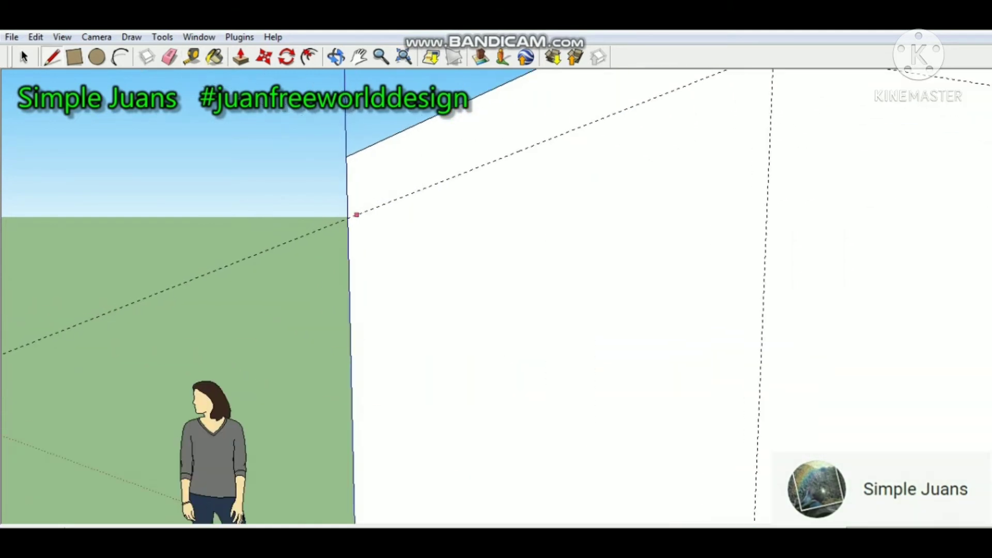
pyautogui.click(347, 219)
pyautogui.scroll(-3, 352, 227)
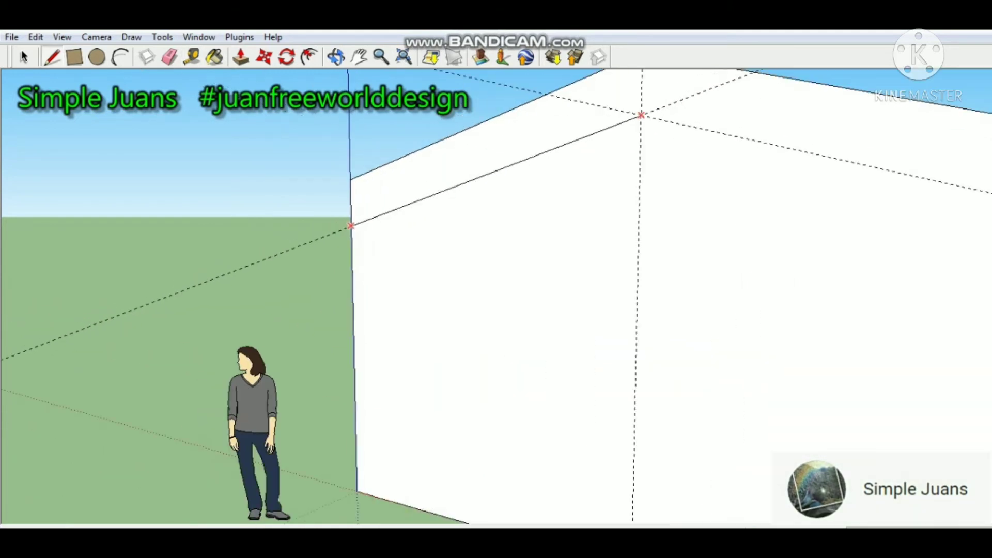
pyautogui.click(642, 111)
pyautogui.scroll(-2, 630, 114)
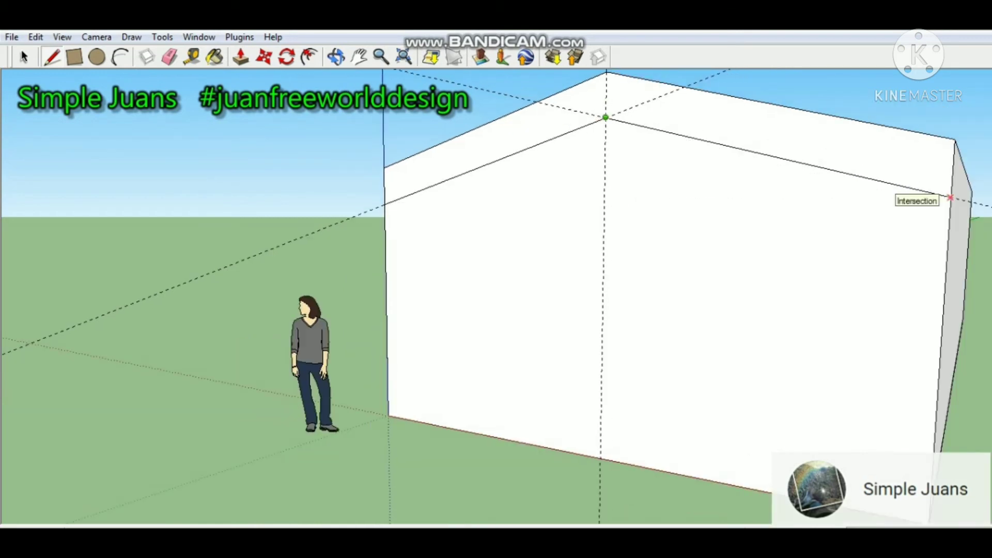
pyautogui.click(953, 195)
pyautogui.scroll(-2, 626, 204)
pyautogui.scroll(-1, 627, 204)
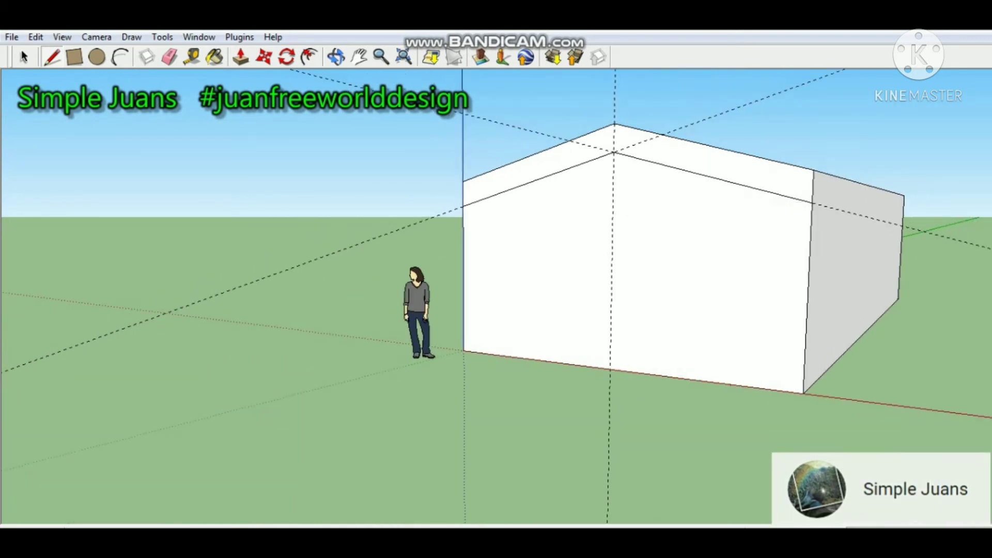
# - Mark the roof thickness on the long wall away from the origin with a guide parallel to the eave, and trace it full length
pyautogui.click(337, 57)
pyautogui.moveTo(635, 259); pyautogui.dragTo(522, 281)
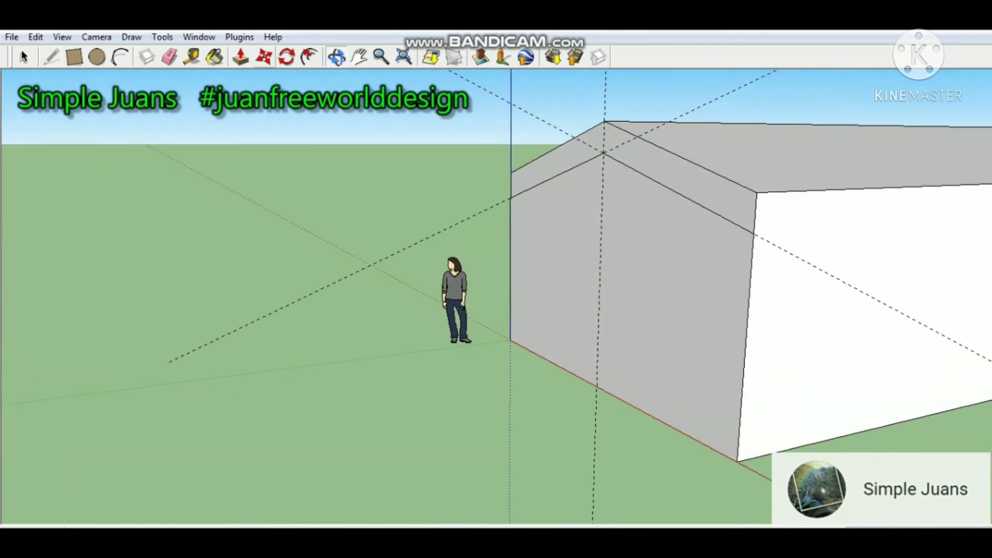
pyautogui.scroll(-3, 289, 138)
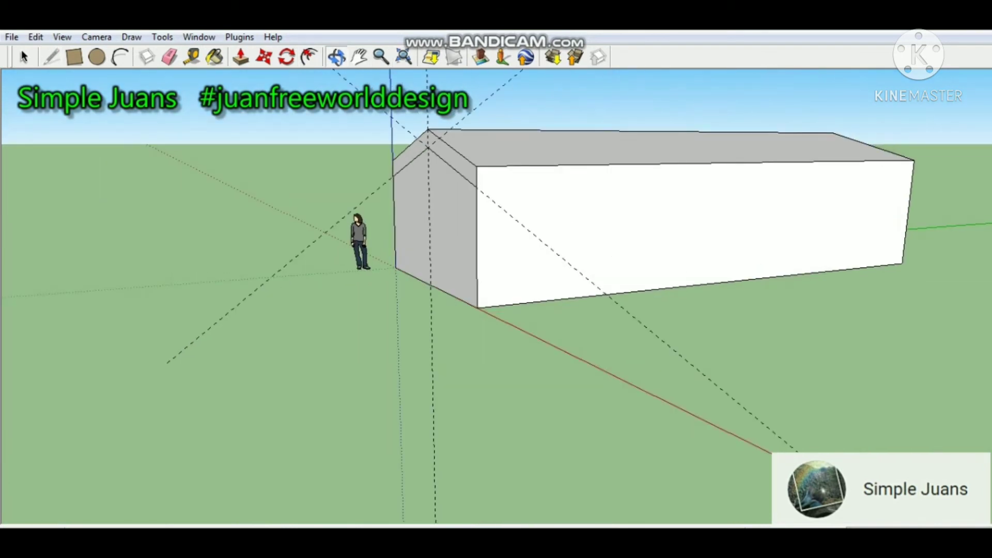
pyautogui.press('l')
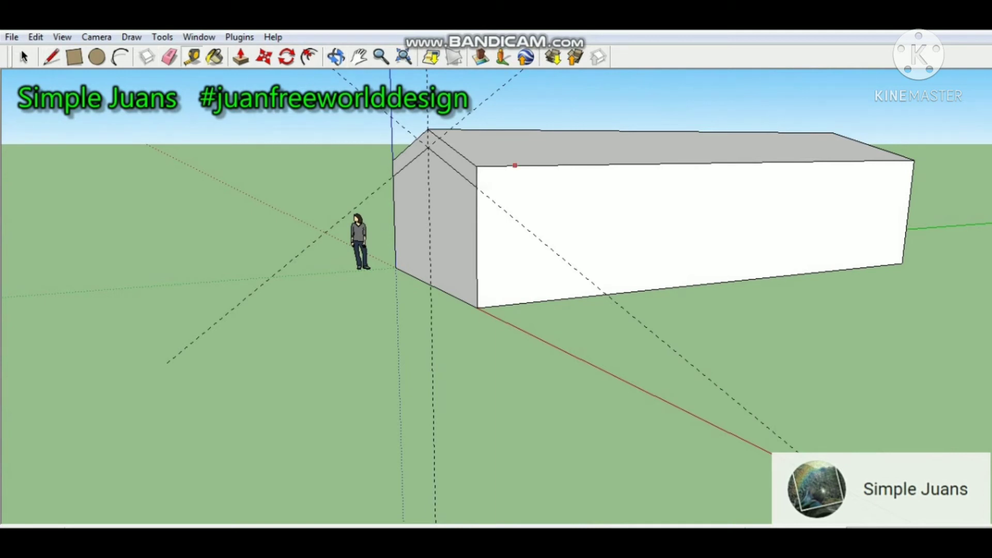
pyautogui.click(514, 165)
pyautogui.click(477, 187)
pyautogui.press('l')
pyautogui.click(476, 187)
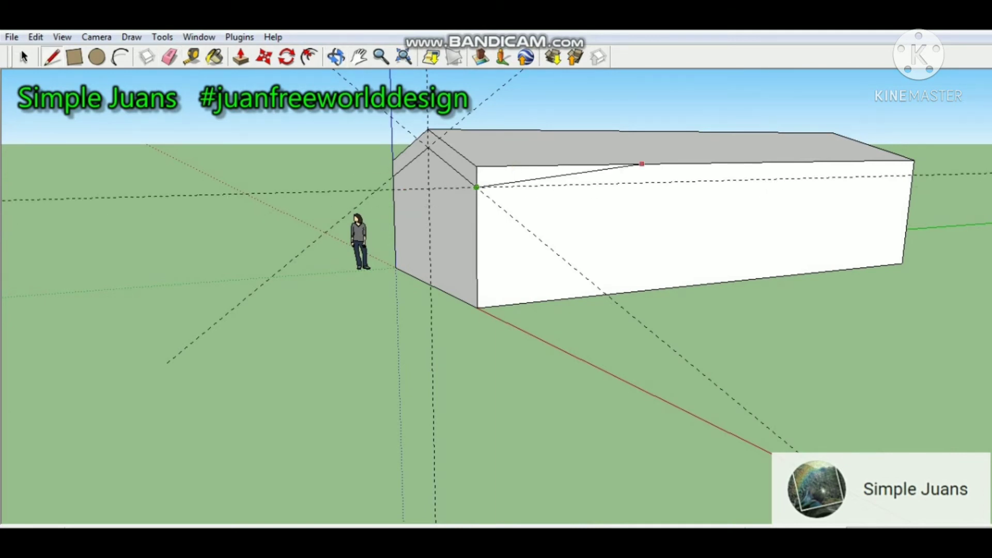
pyautogui.click(913, 175)
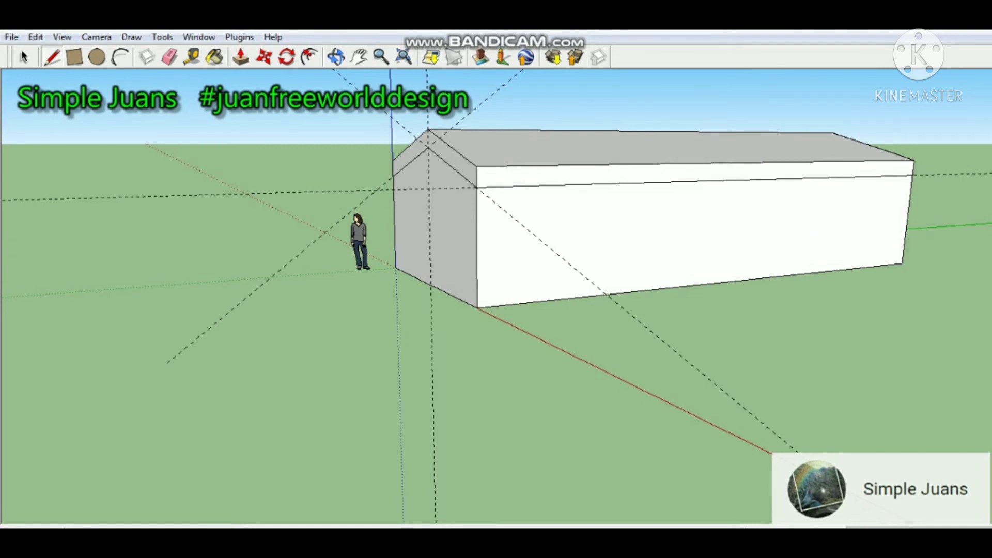
# - Add an eave-parallel guide at the inner gable line's end on the opposite long wall and draw the roof-thickness line along it
pyautogui.press('o')
pyautogui.moveTo(393, 248); pyautogui.dragTo(668, 264, button='middle')
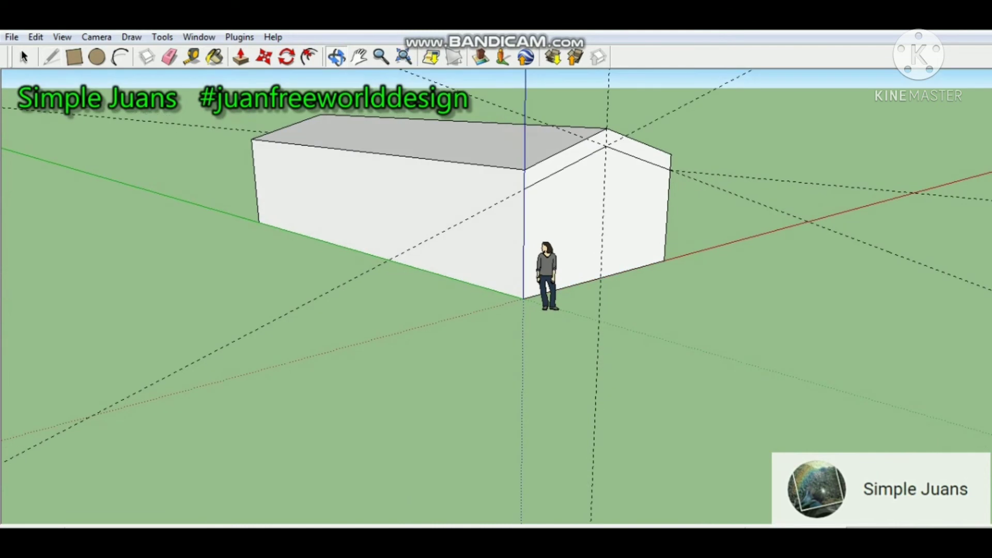
pyautogui.press('t')
pyautogui.click(455, 168)
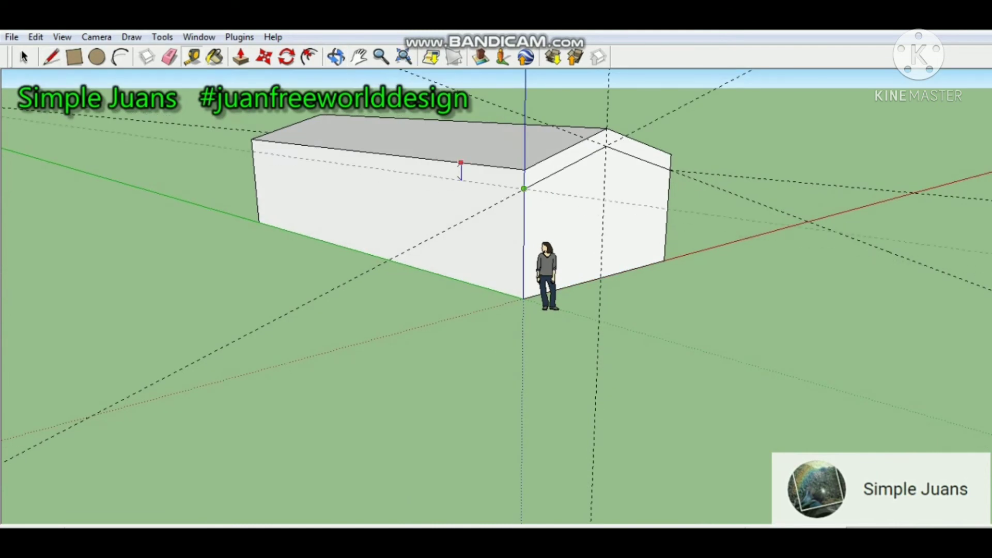
pyautogui.click(524, 189)
pyautogui.press('l')
pyautogui.press('l')
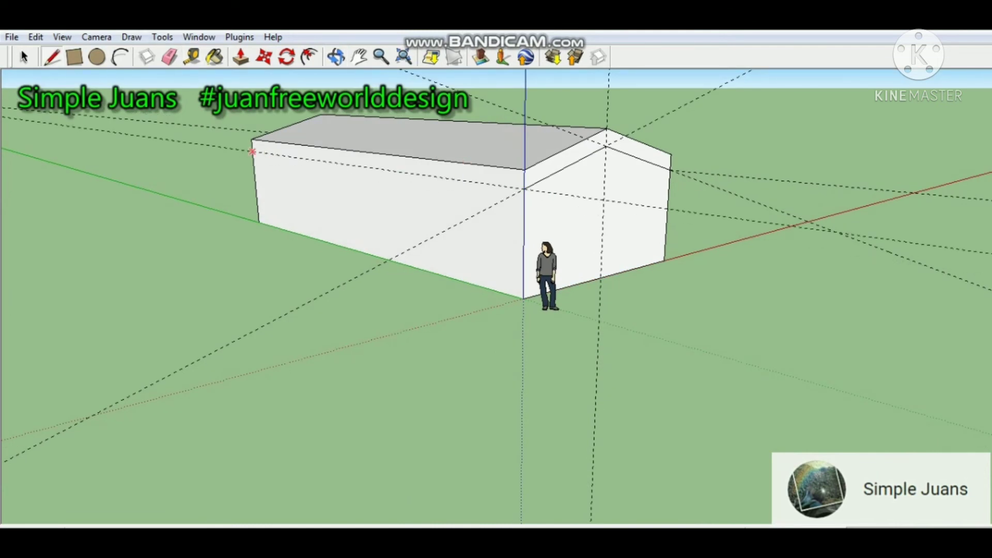
pyautogui.click(252, 151)
pyautogui.click(525, 188)
# - Erase the construction guides around the front gable and the long walls
pyautogui.press('e')
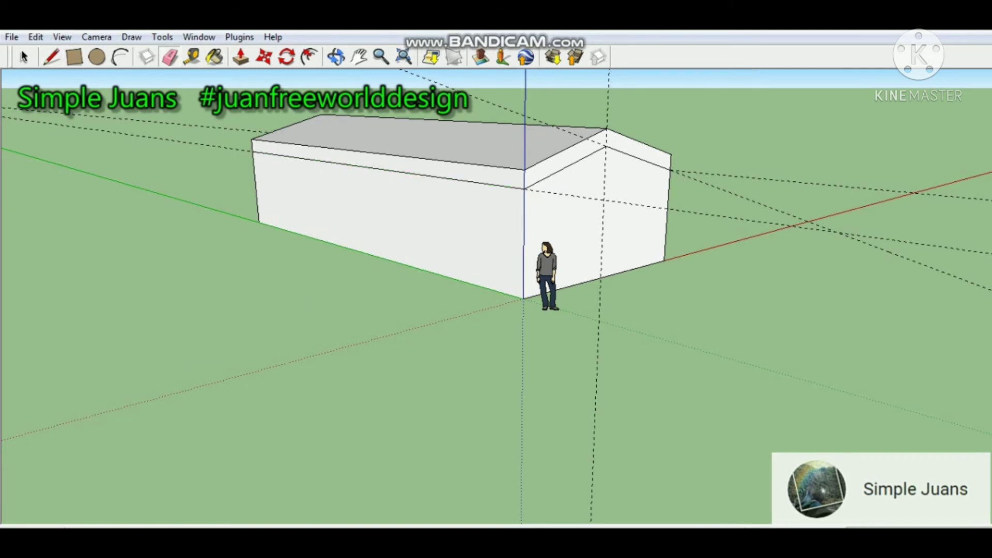
pyautogui.click(890, 252)
pyautogui.click(879, 238)
pyautogui.click(879, 190)
pyautogui.click(603, 217)
# - Place guides on the rear gable face: one horizontal at the side walls' roof-line height and two parallel to the slopes through its ends
pyautogui.click(336, 57)
pyautogui.moveTo(716, 202); pyautogui.dragTo(121, 219)
pyautogui.scroll(-3, 720, 194)
pyautogui.scroll(3, 721, 207)
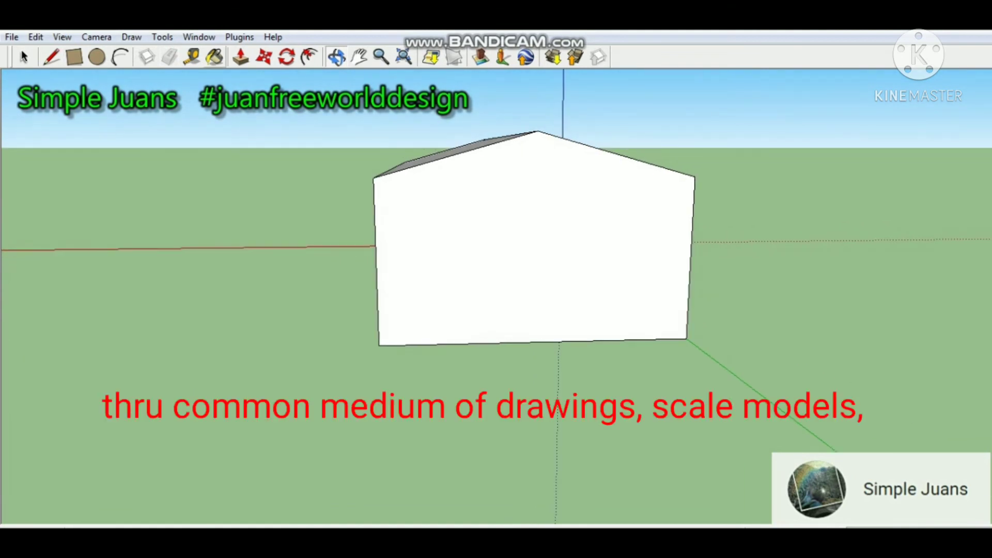
pyautogui.click(192, 57)
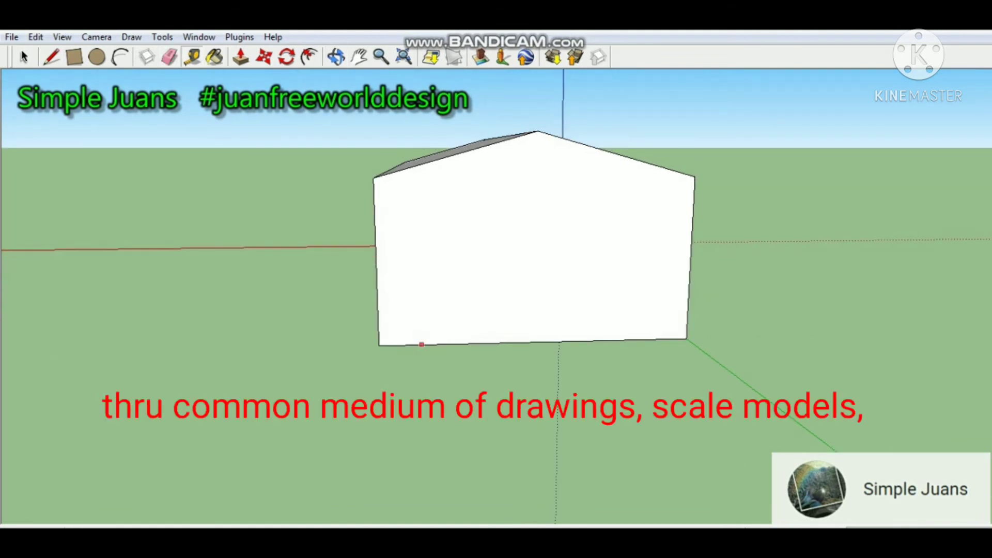
pyautogui.click(422, 344)
pyautogui.click(420, 202)
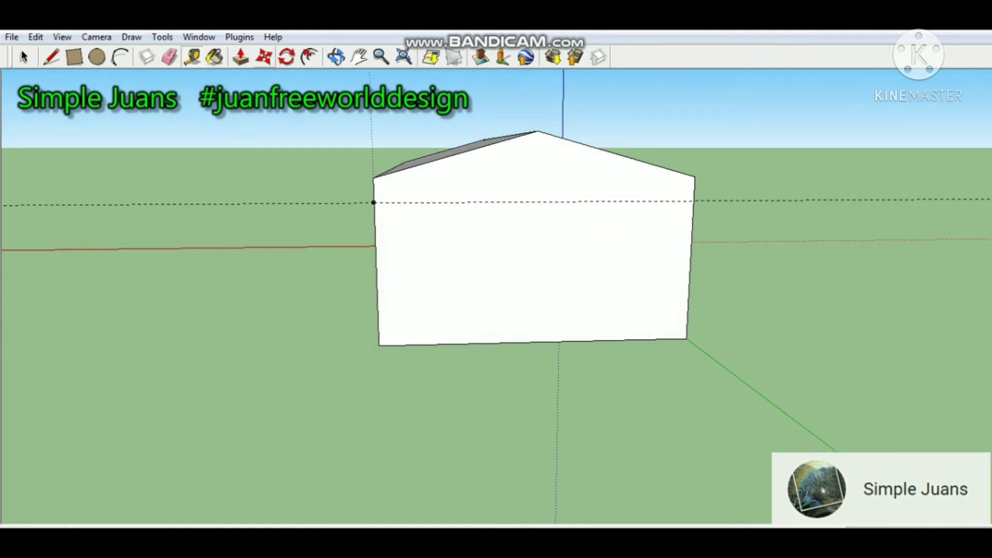
pyautogui.click(421, 164)
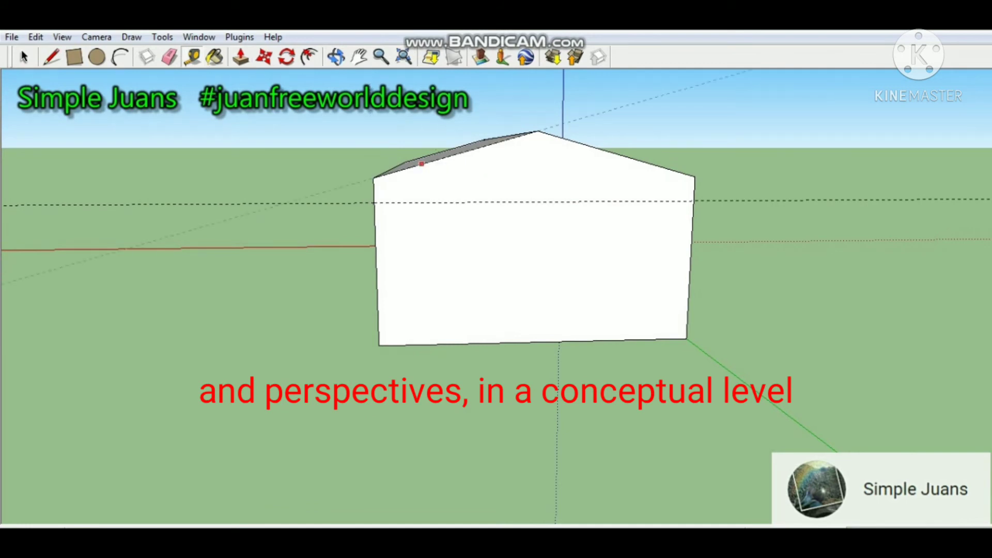
pyautogui.click(430, 187)
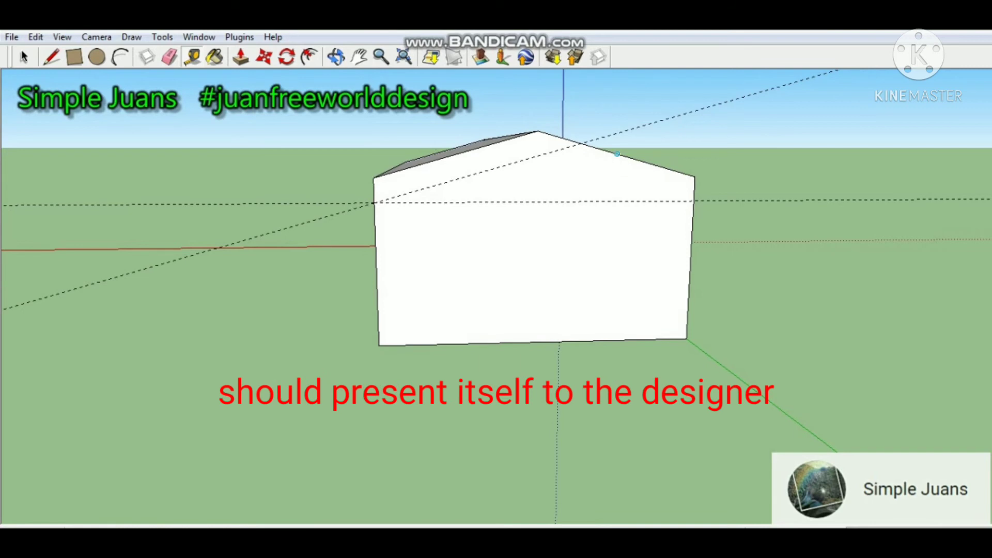
pyautogui.click(617, 154)
pyautogui.click(694, 201)
# - Draw the two inner gable lines on the rear face along the sloped guides, meeting below the peak
pyautogui.click(336, 57)
pyautogui.moveTo(398, 227); pyautogui.dragTo(563, 274)
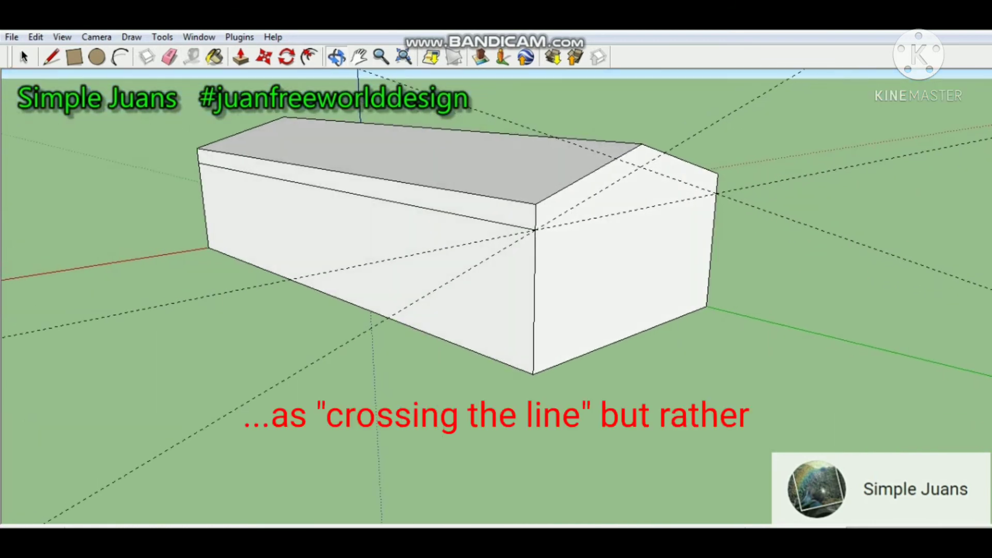
pyautogui.press('l')
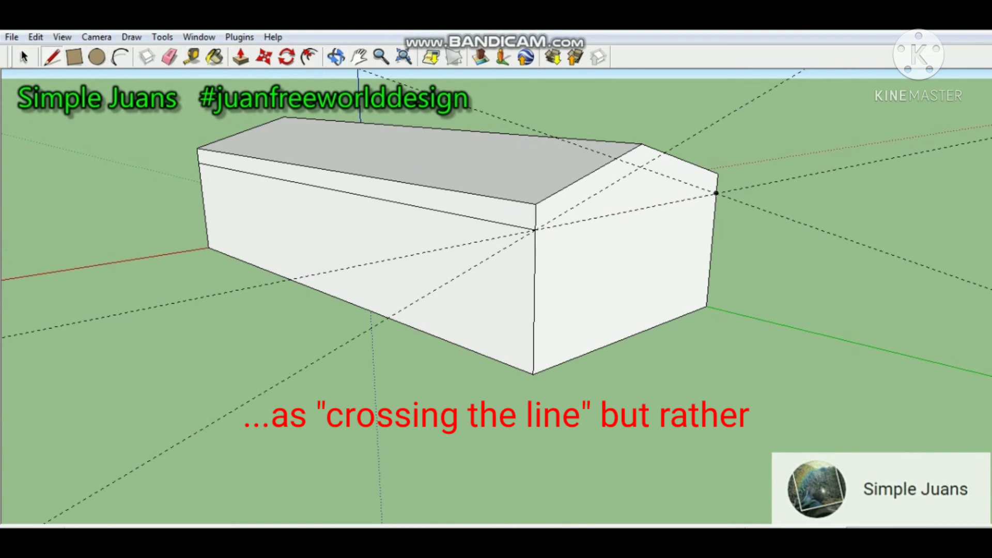
pyautogui.click(535, 230)
pyautogui.click(641, 167)
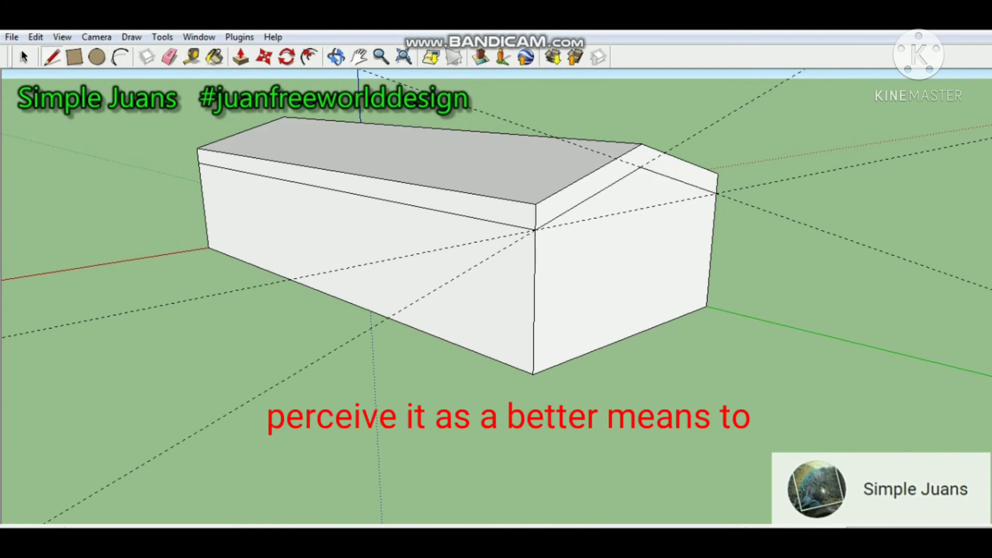
# - Erase the construction guides around the rear gable
pyautogui.press('e')
pyautogui.click(625, 212)
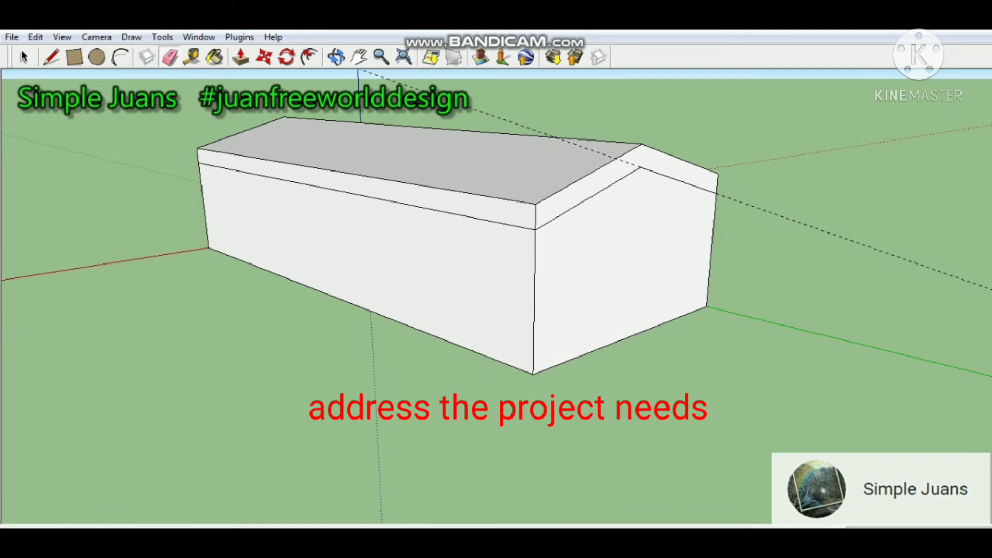
pyautogui.click(749, 206)
# - Pull the front gable's roof band outward with Push/Pull to form an overhang beyond the front wall
pyautogui.click(337, 57)
pyautogui.moveTo(335, 259)
pyautogui.mouseDown()
pyautogui.moveTo(476, 284)
pyautogui.moveTo(609, 264)
pyautogui.mouseUp()
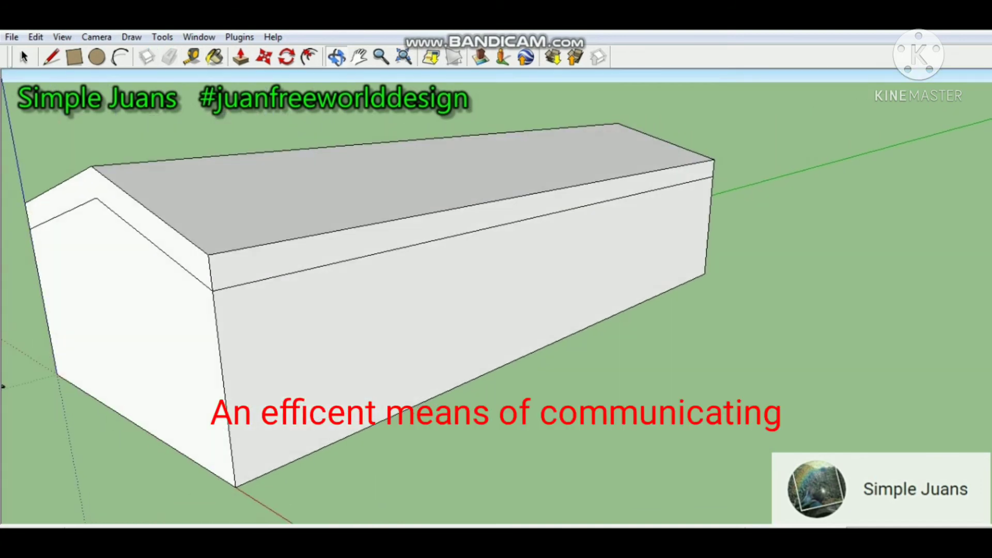
pyautogui.scroll(-3, 674, 179)
pyautogui.click(242, 57)
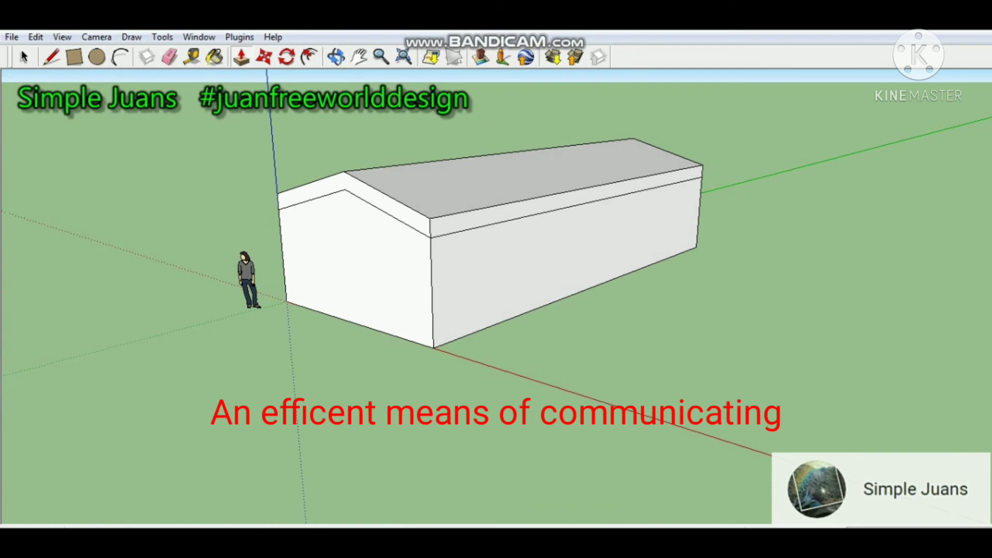
pyautogui.click(383, 202)
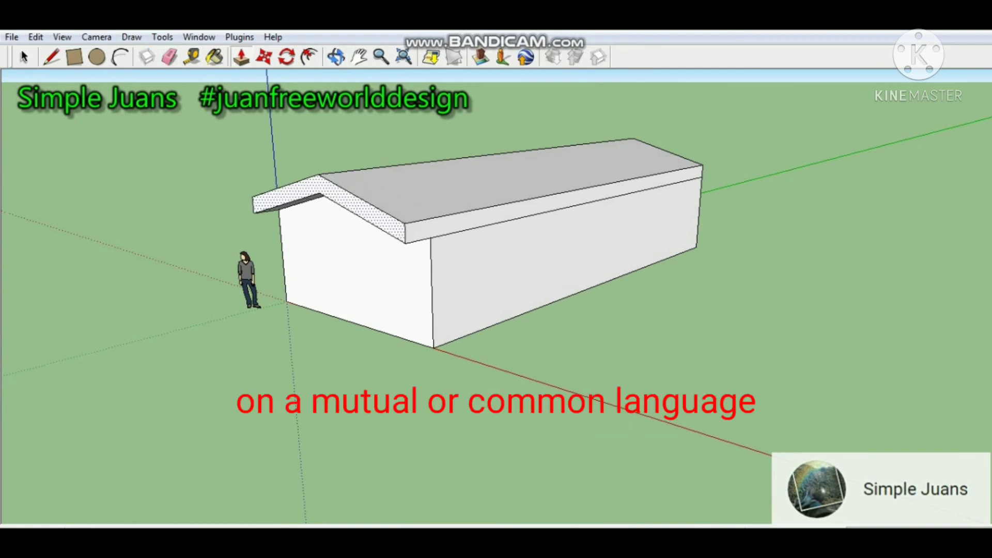
pyautogui.click(316, 215)
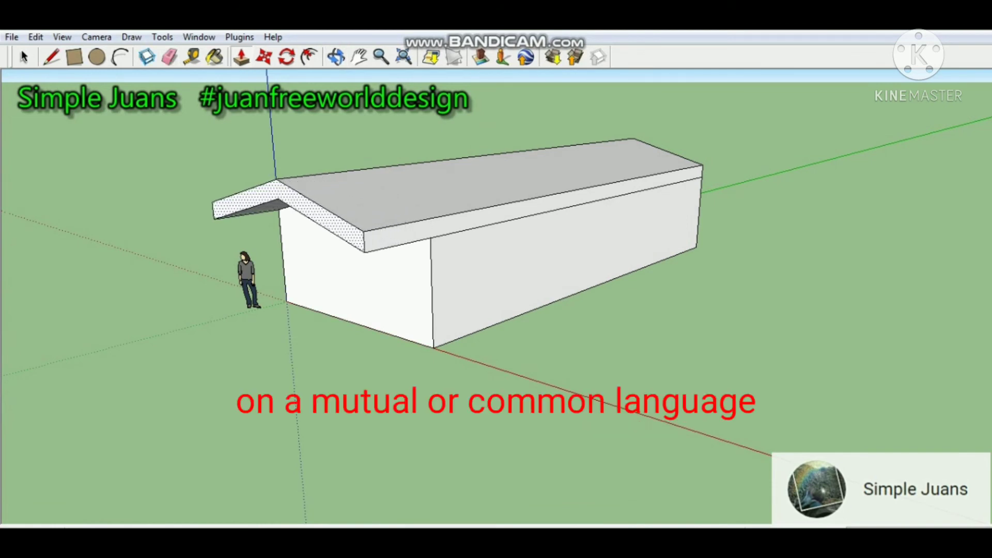
# - Pull the rear gable's roof band outward with Push/Pull to form an overhang beyond the rear wall
pyautogui.click(336, 56)
pyautogui.moveTo(543, 228); pyautogui.dragTo(258, 223)
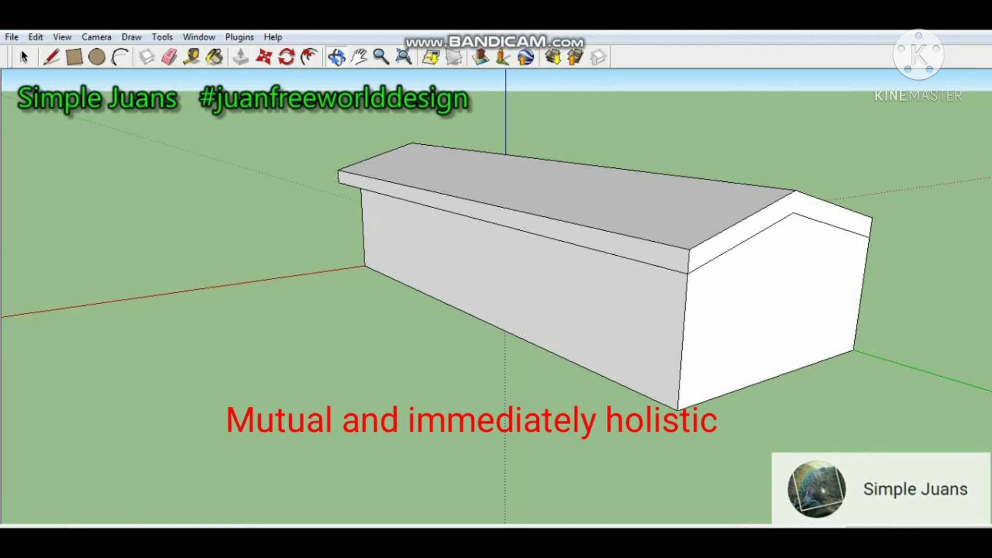
pyautogui.press('p')
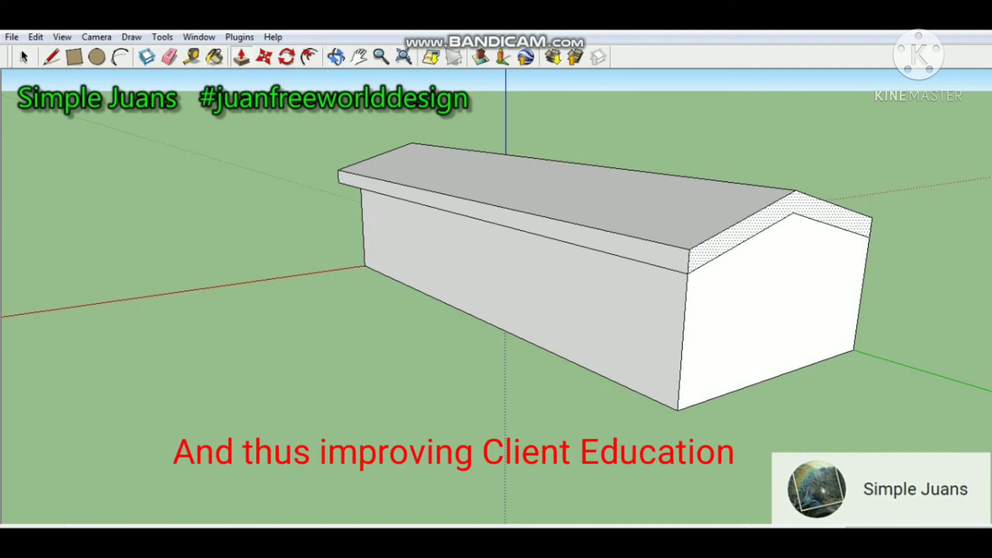
pyautogui.moveTo(709, 251); pyautogui.dragTo(760, 262)
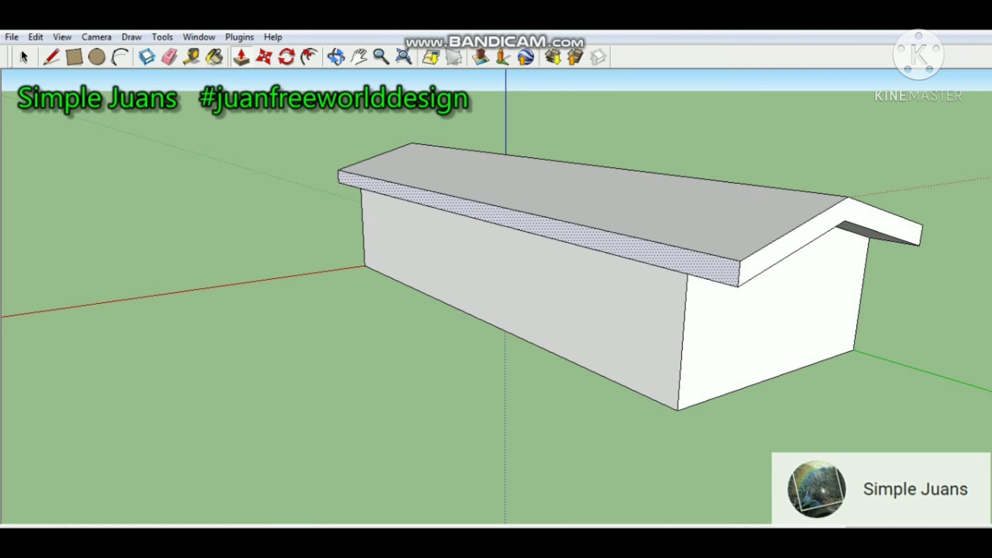
# - Pull the roof's edge faces along both long sides outward with Push/Pull to form flat overhangs beyond the side walls
pyautogui.moveTo(645, 254); pyautogui.dragTo(457, 288)
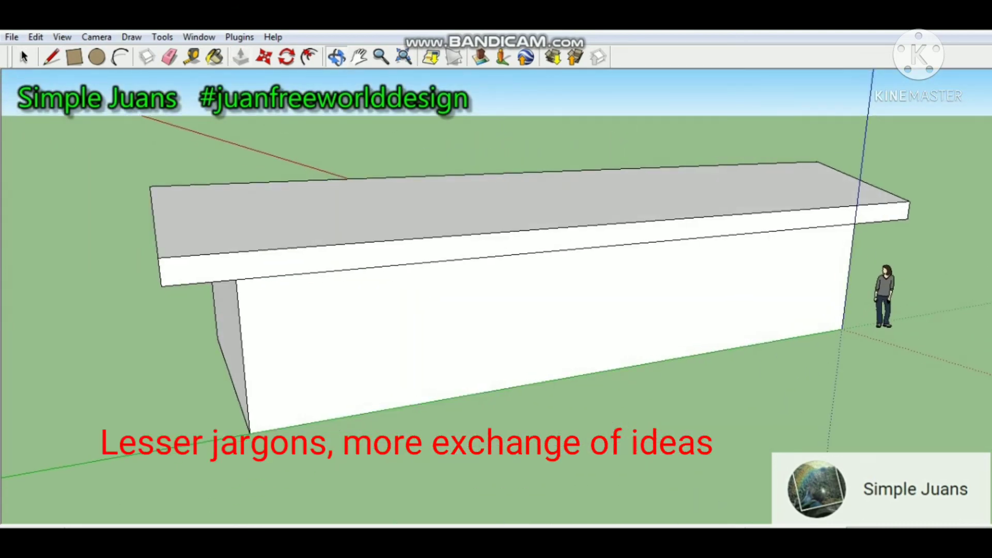
pyautogui.press('b')
pyautogui.click(241, 56)
pyautogui.moveTo(516, 244); pyautogui.dragTo(540, 260)
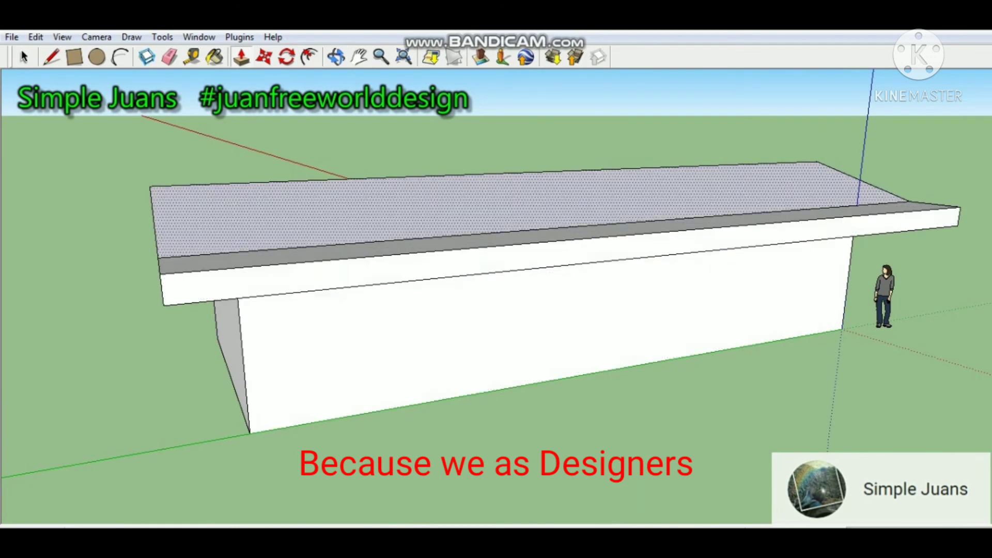
pyautogui.moveTo(496, 279); pyautogui.dragTo(538, 279, button='middle')
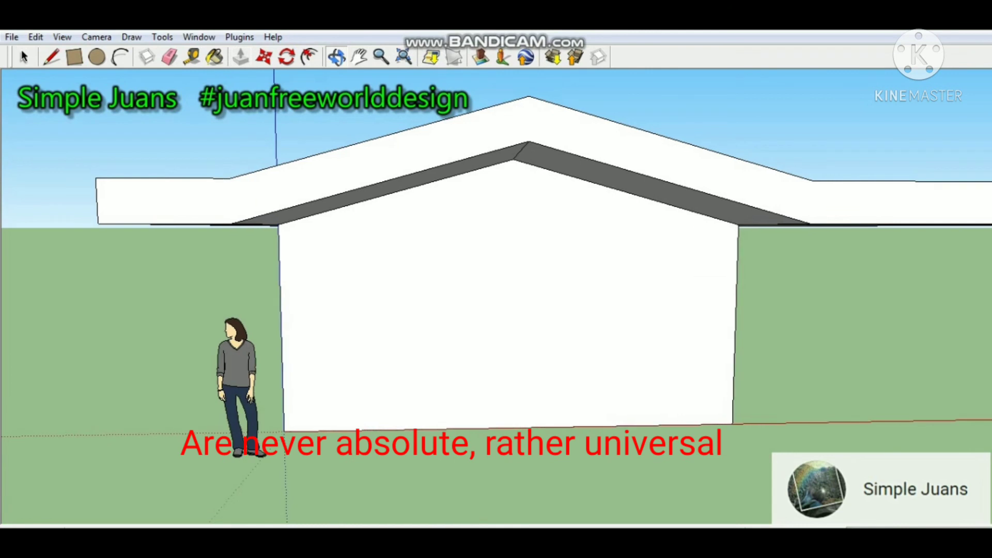
# - Place two lengthwise guides on the underside of the wider side overhang, parallel to its outer edge and one post width apart
pyautogui.moveTo(274, 217); pyautogui.dragTo(176, 225, button='middle')
pyautogui.scroll(-4, 222, 220)
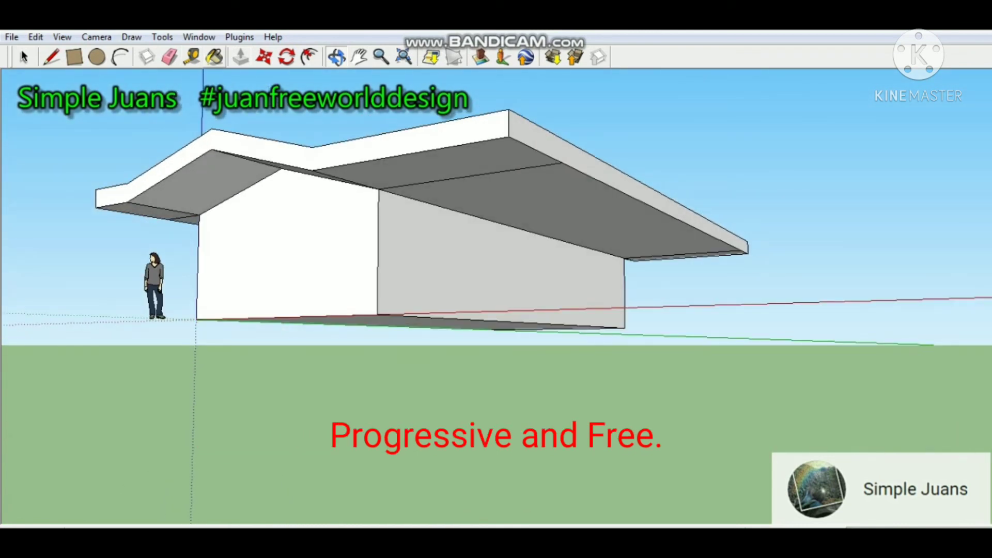
pyautogui.click(192, 57)
pyautogui.click(596, 180)
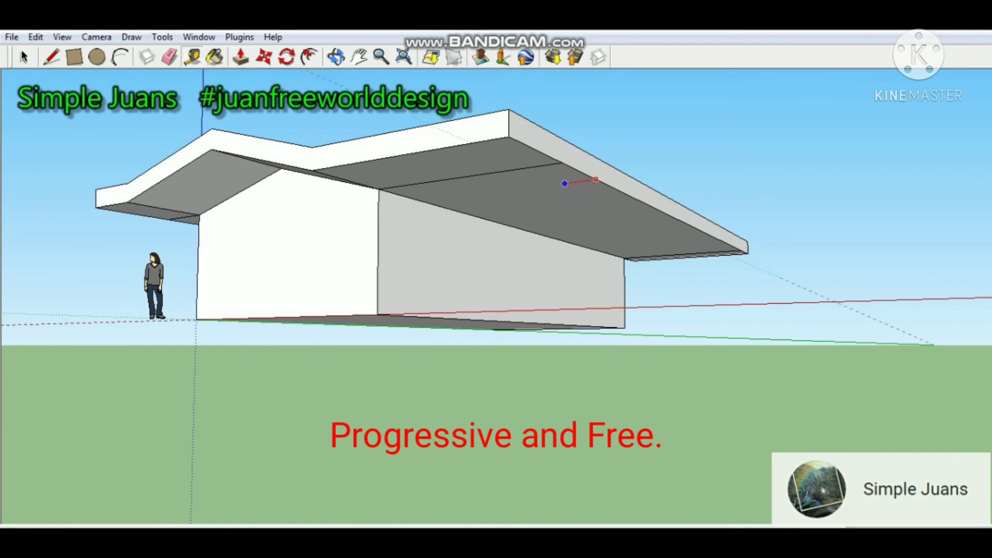
pyautogui.click(564, 184)
pyautogui.click(579, 188)
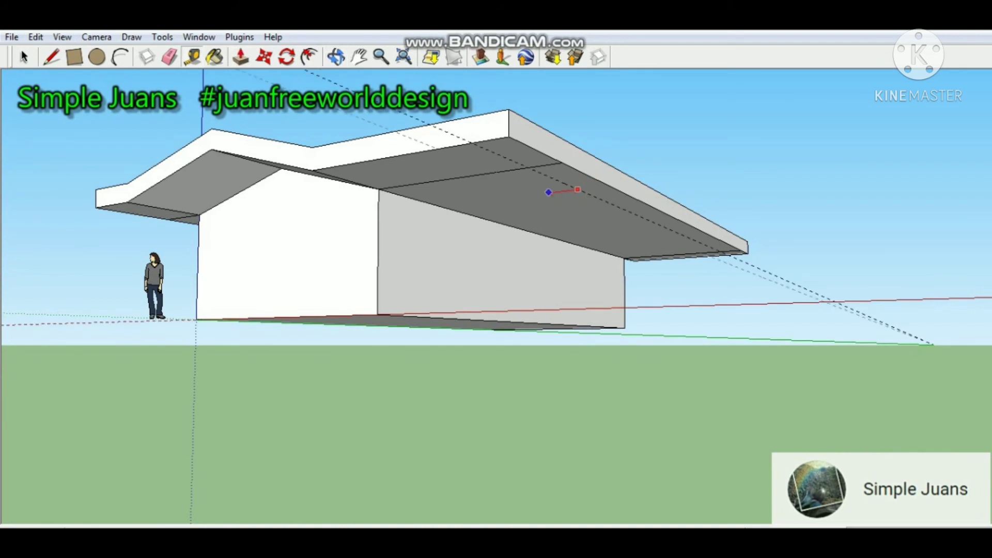
pyautogui.click(547, 193)
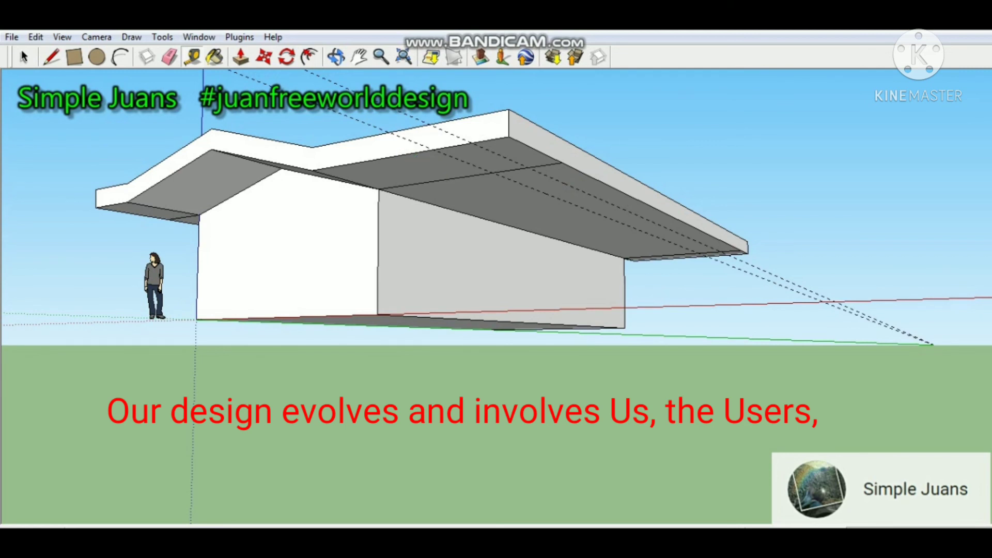
# - Place crosswise guides on the side overhang's underside, one offset from its front edge and one from its rear edge
pyautogui.scroll(3, 447, 173)
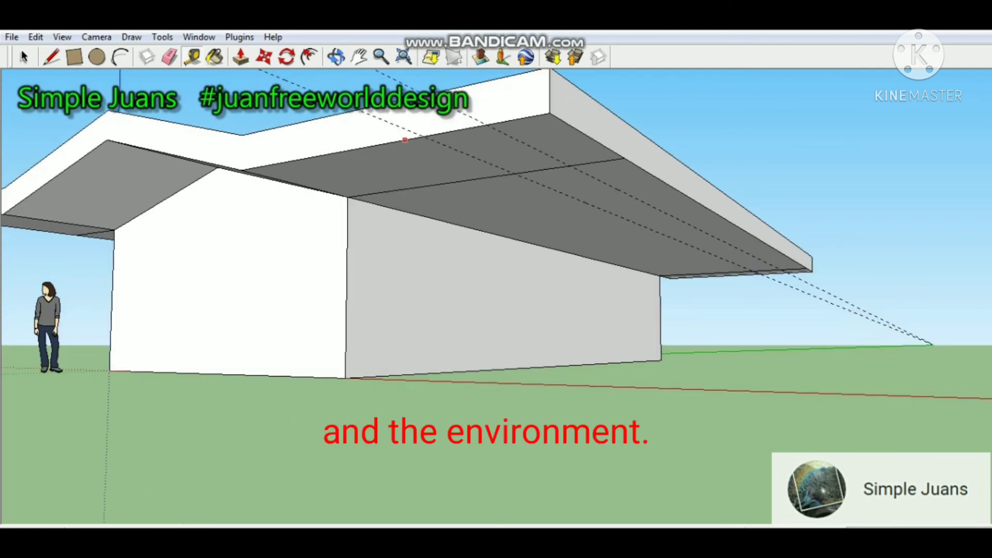
pyautogui.click(405, 139)
pyautogui.click(420, 166)
pyautogui.scroll(2, 703, 273)
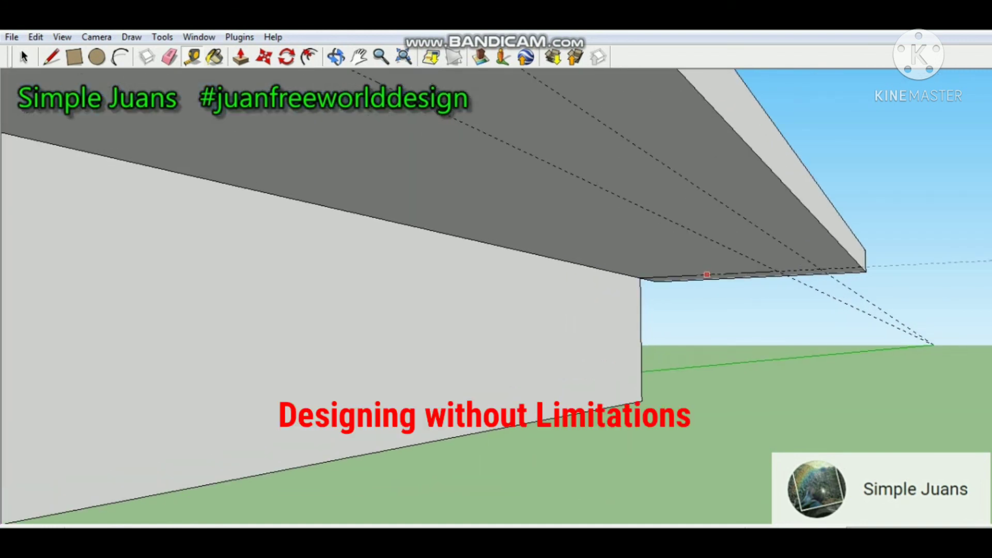
pyautogui.scroll(-3, 698, 255)
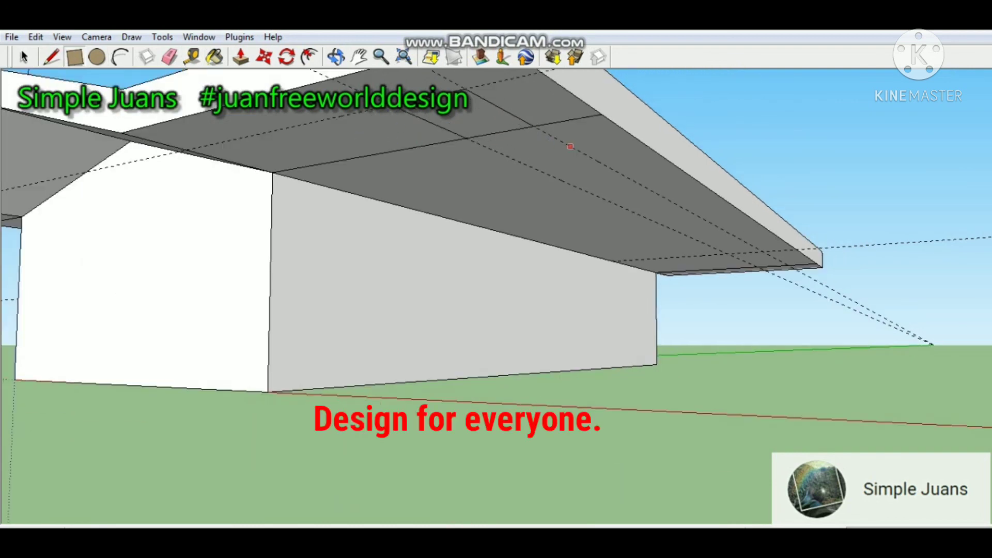
# - Draw post rectangles between the guides at the overhang's front and rear, and pull the front one down to the wall's base level
pyautogui.click(728, 253)
pyautogui.click(788, 265)
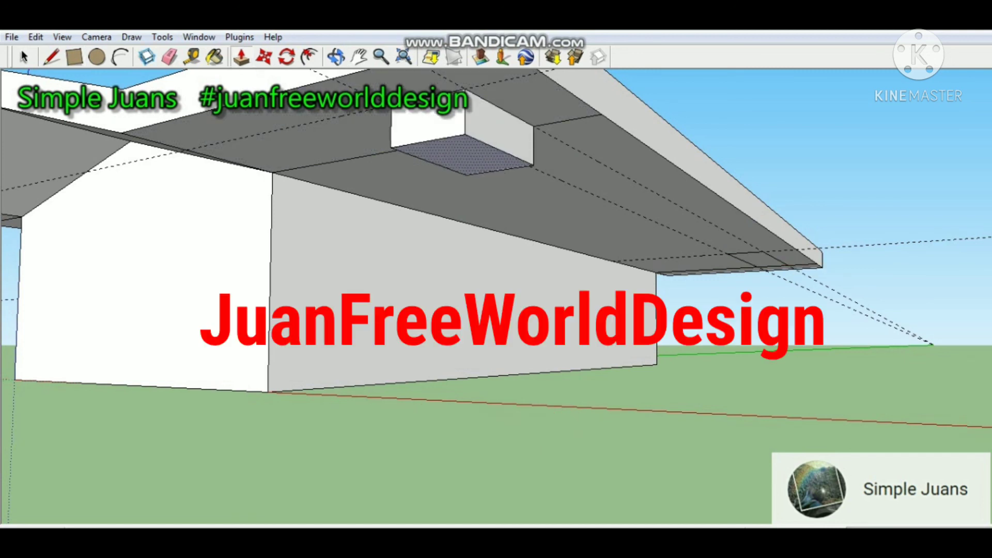
pyautogui.click(268, 392)
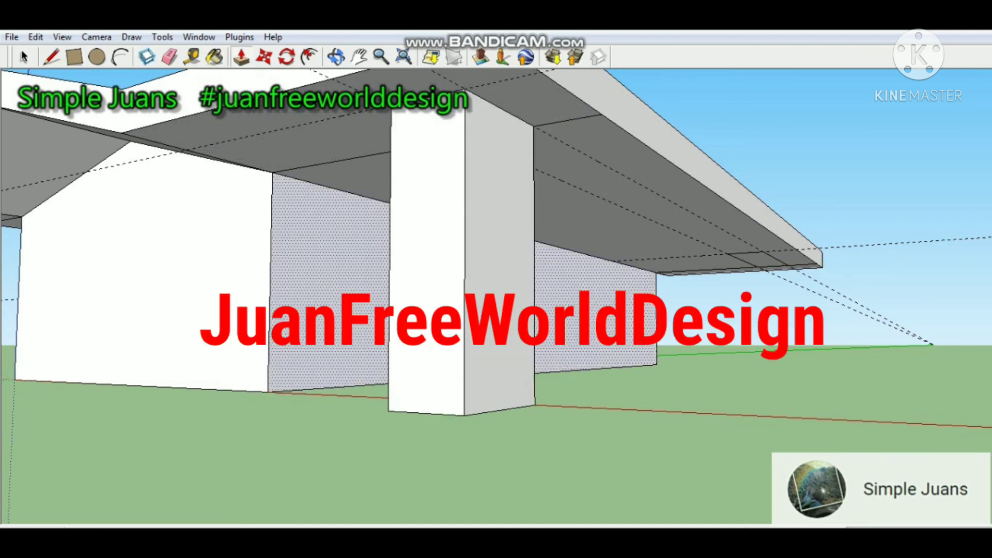
pyautogui.press('Escape')
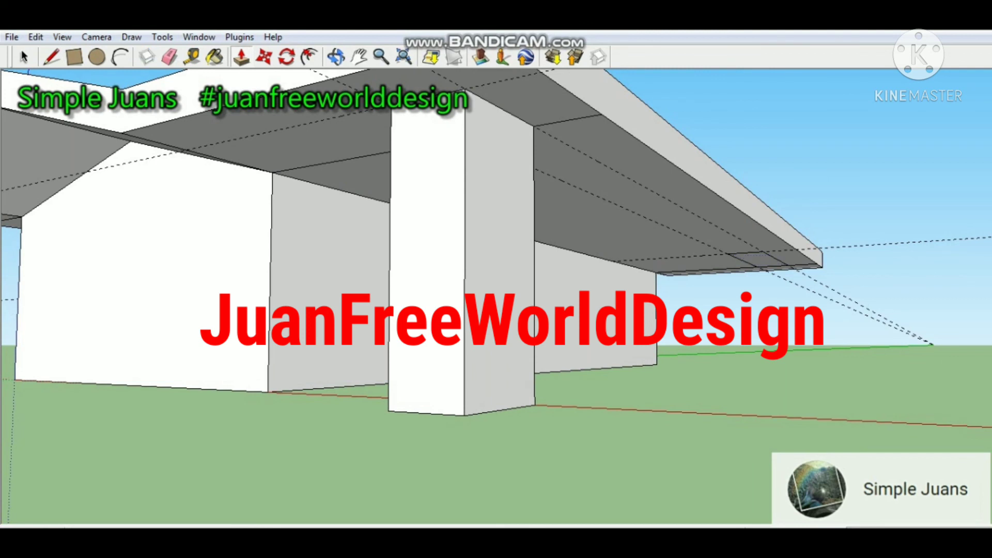
# - Pull the rear post rectangle under the side overhang down to the base level of the wall
pyautogui.click(760, 259)
pyautogui.click(759, 260)
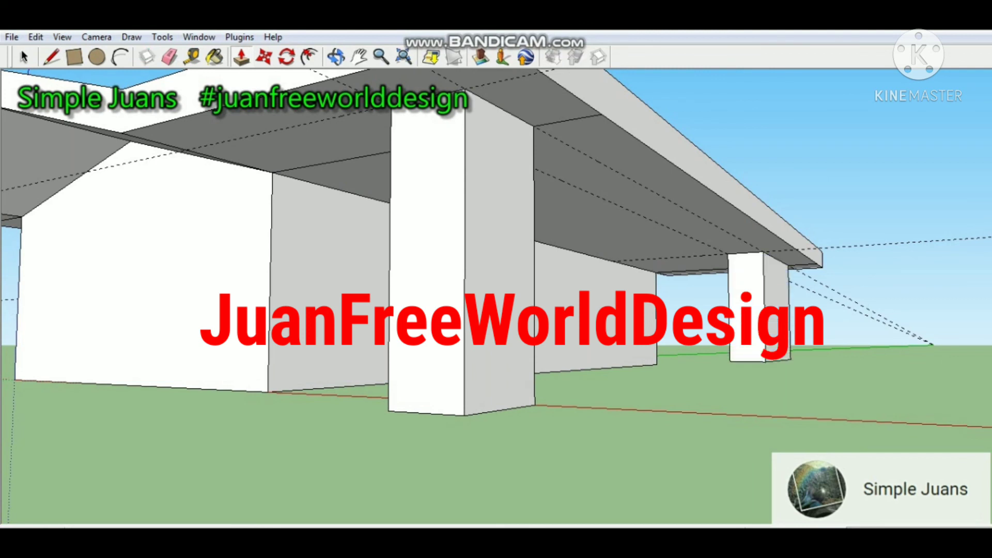
pyautogui.click(656, 365)
# - Erase the lengthwise guides and the rear crosswise guide used to lay out the posts
pyautogui.press('e')
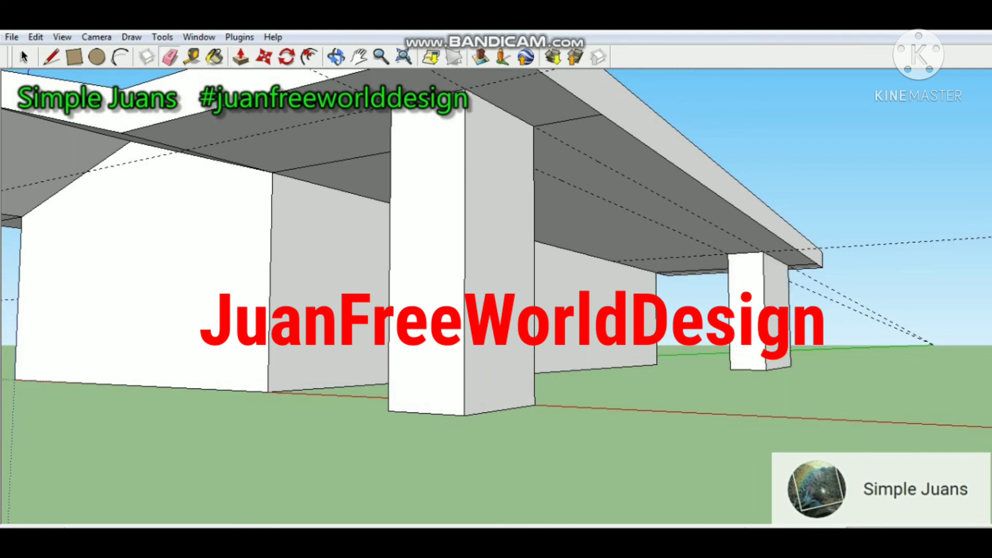
pyautogui.moveTo(847, 289); pyautogui.dragTo(833, 310)
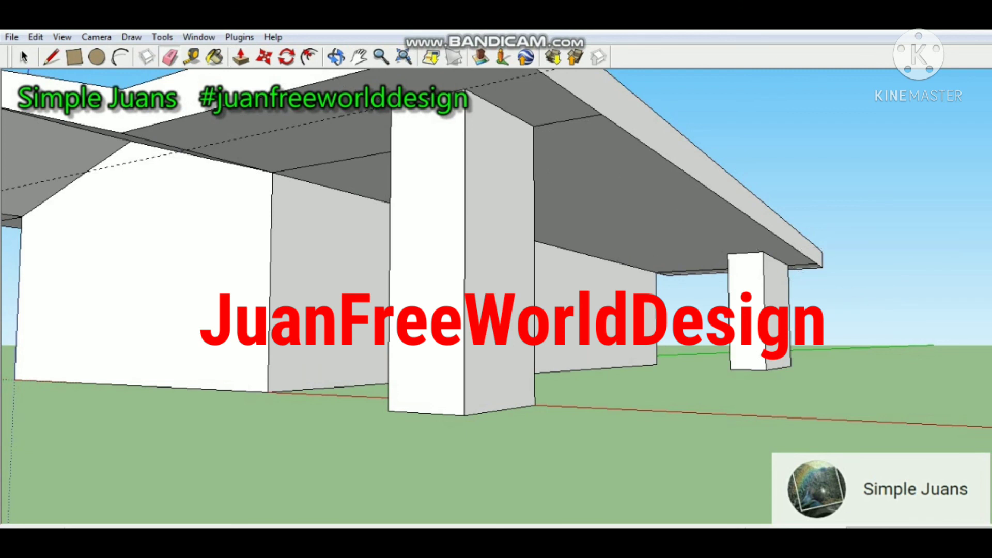